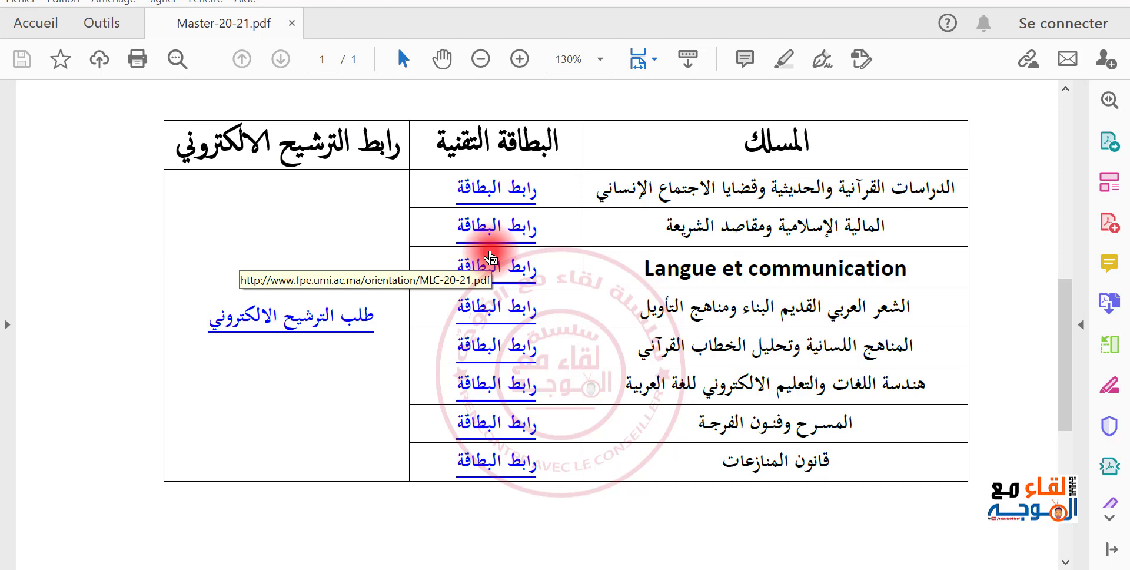
right_click(321, 325)
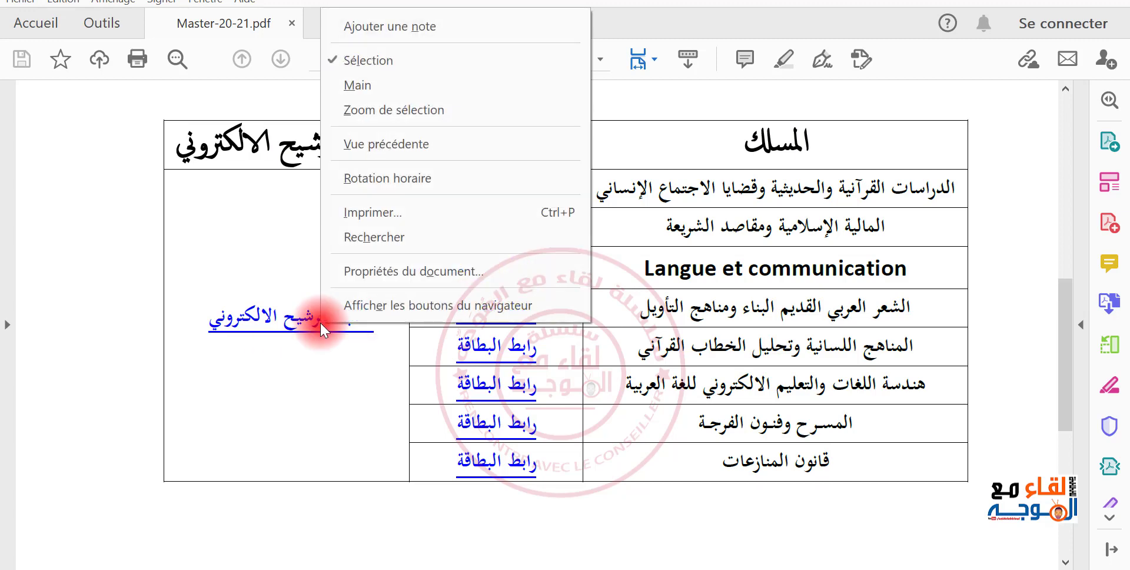
click(265, 317)
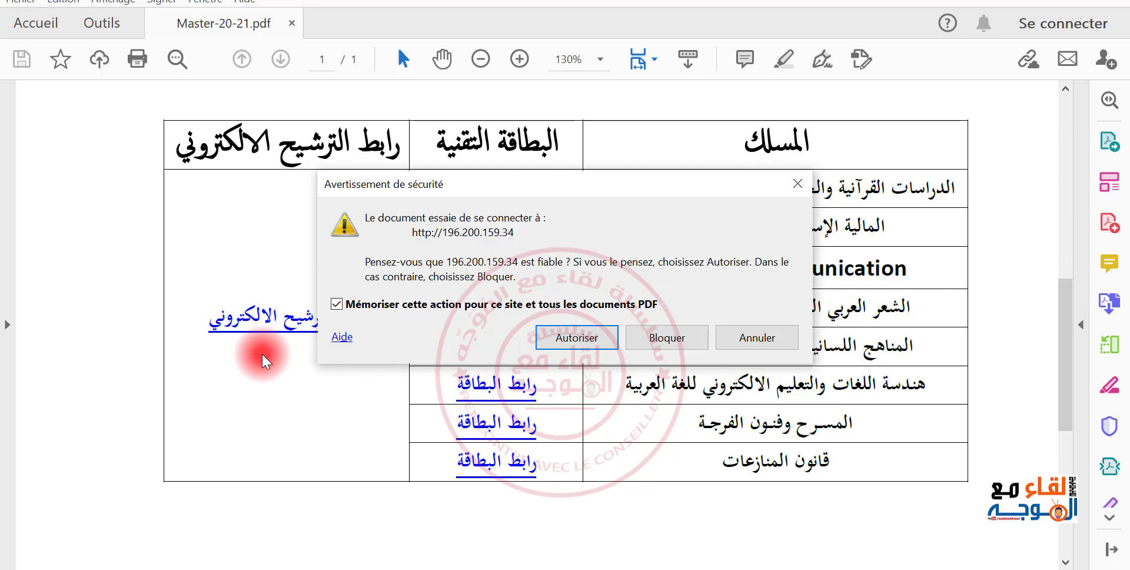
click(594, 345)
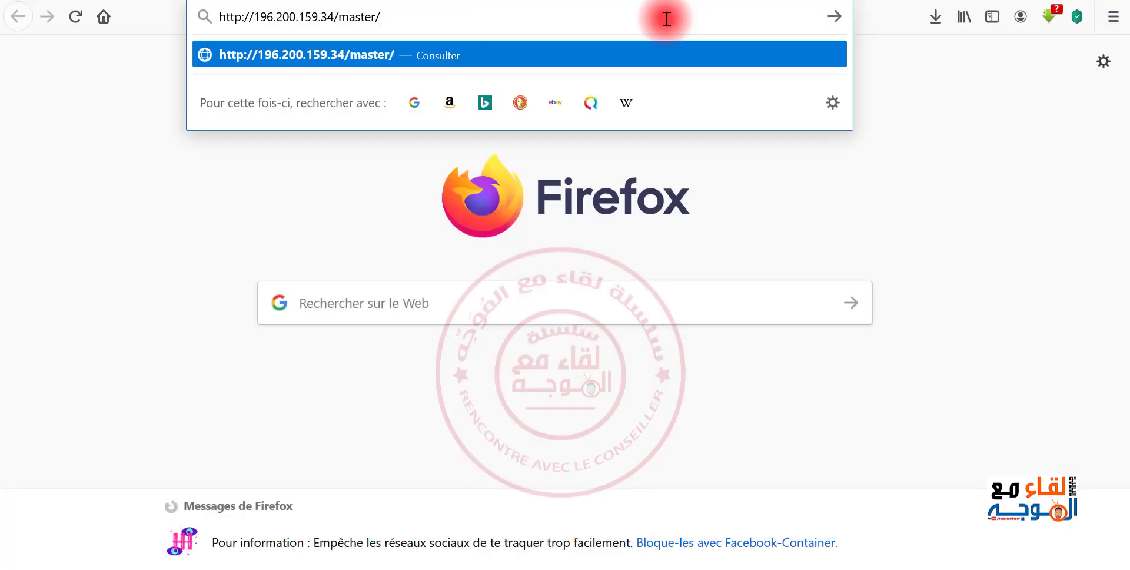
key(Return)
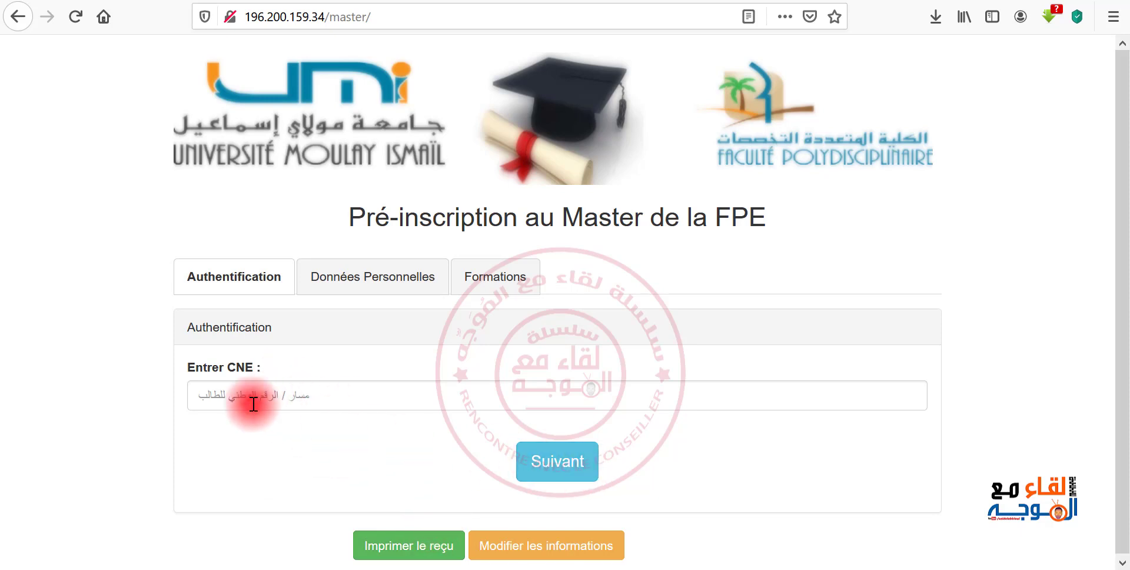
- Advance from authentication to the personal data form and pick a date of birth
click(545, 449)
scroll(544, 446, down, 3)
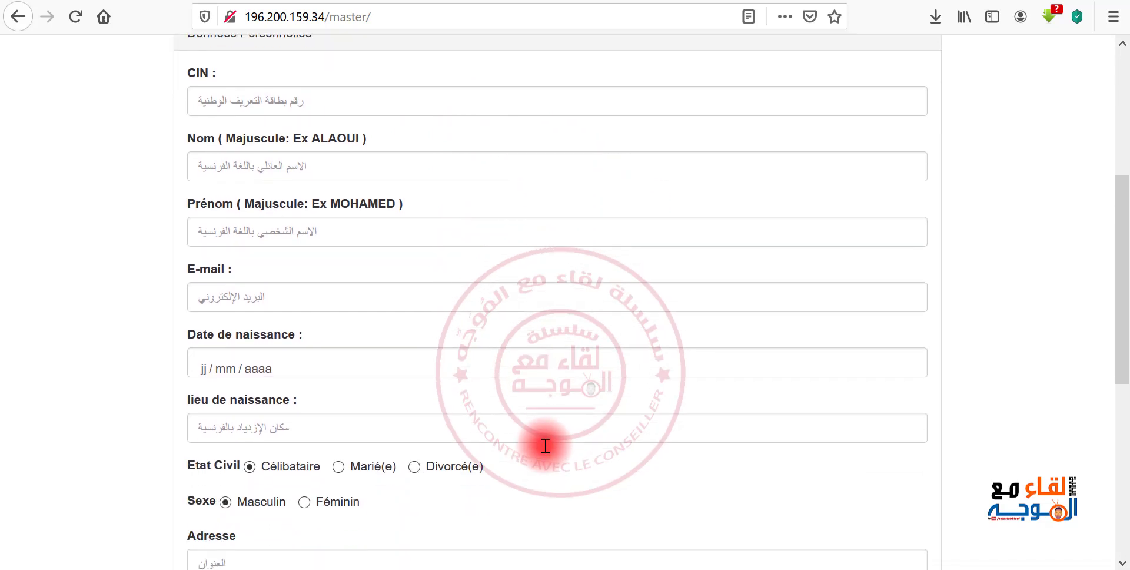
scroll(544, 445, up, 3)
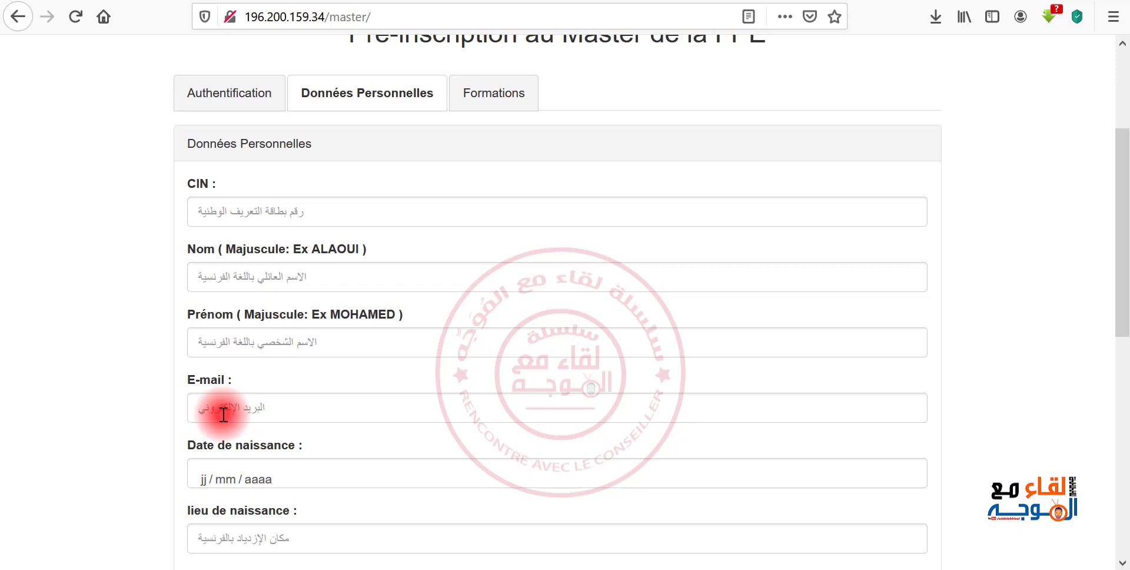
scroll(224, 414, down, 3)
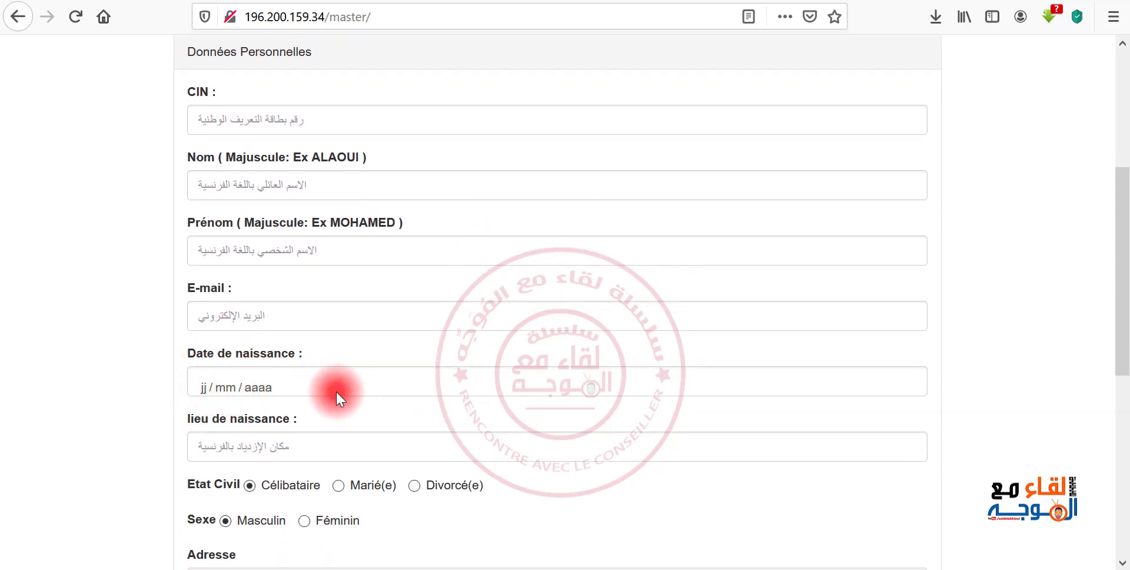
click(202, 394)
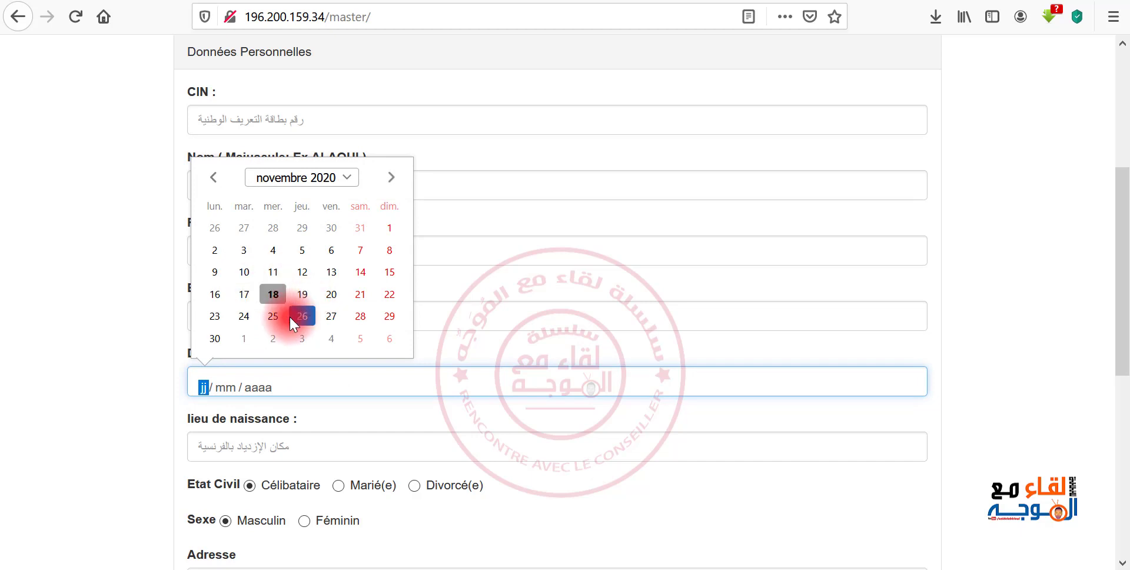
click(292, 316)
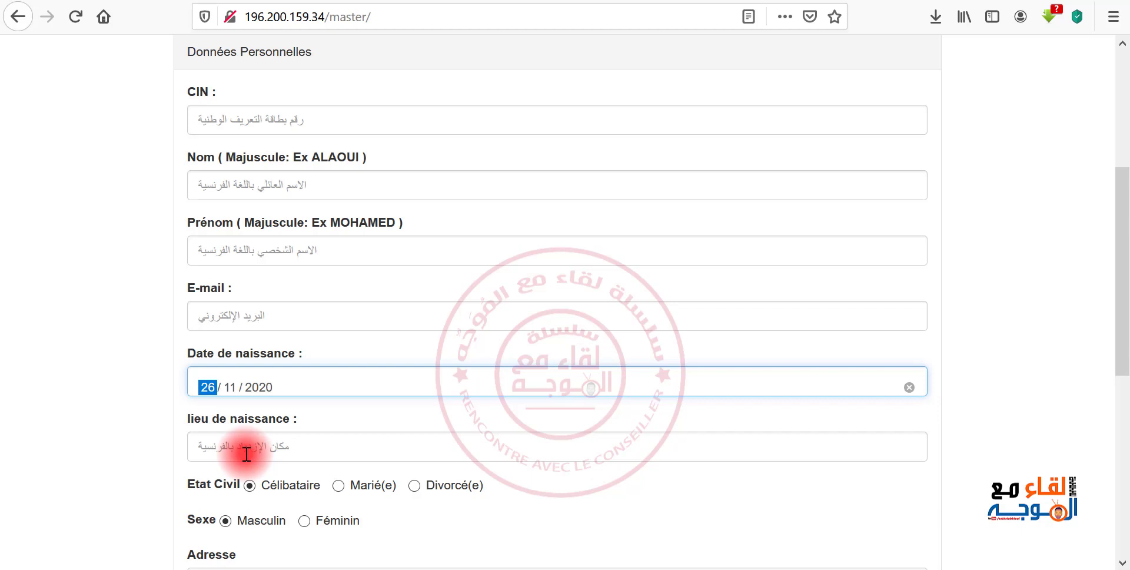
- Answer Non to both the disability question (En Situation Handicap) and the civil servant question (Fonctionnaire)
scroll(246, 454, down, 3)
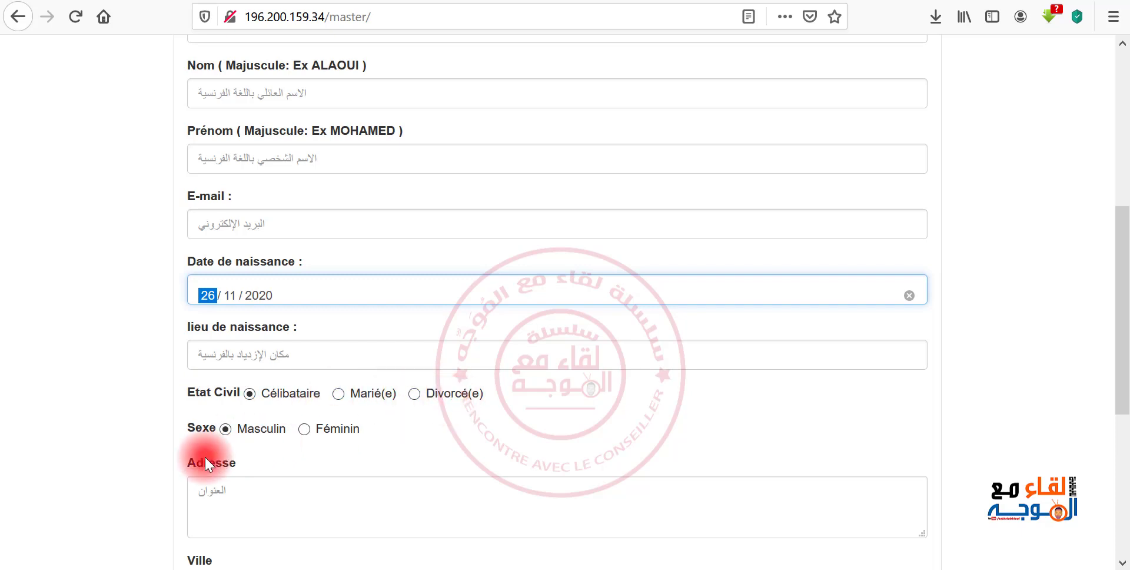
scroll(204, 455, down, 2)
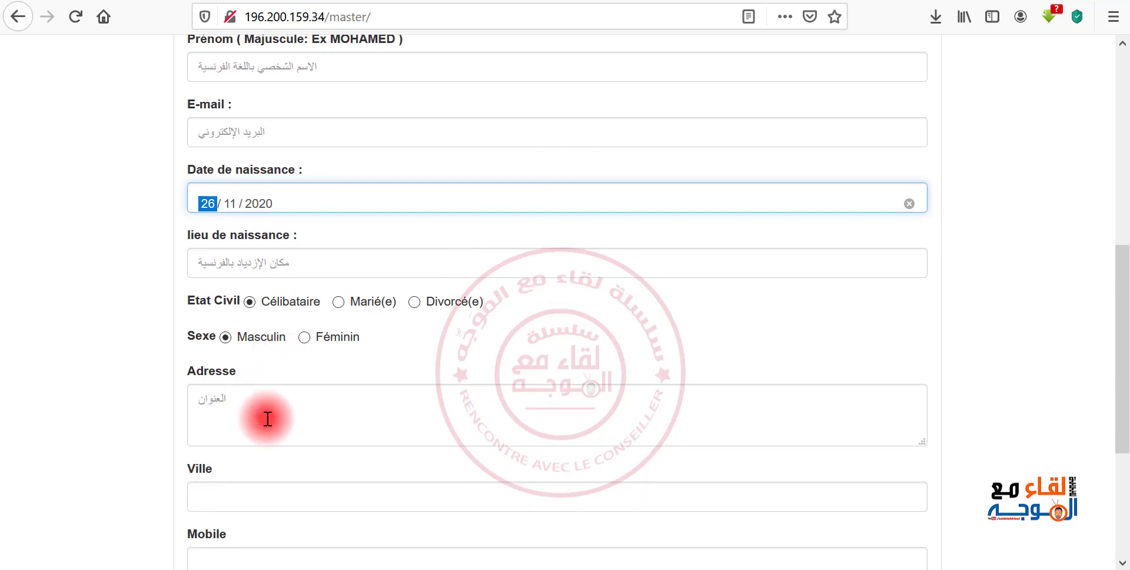
drag(236, 374, 182, 373)
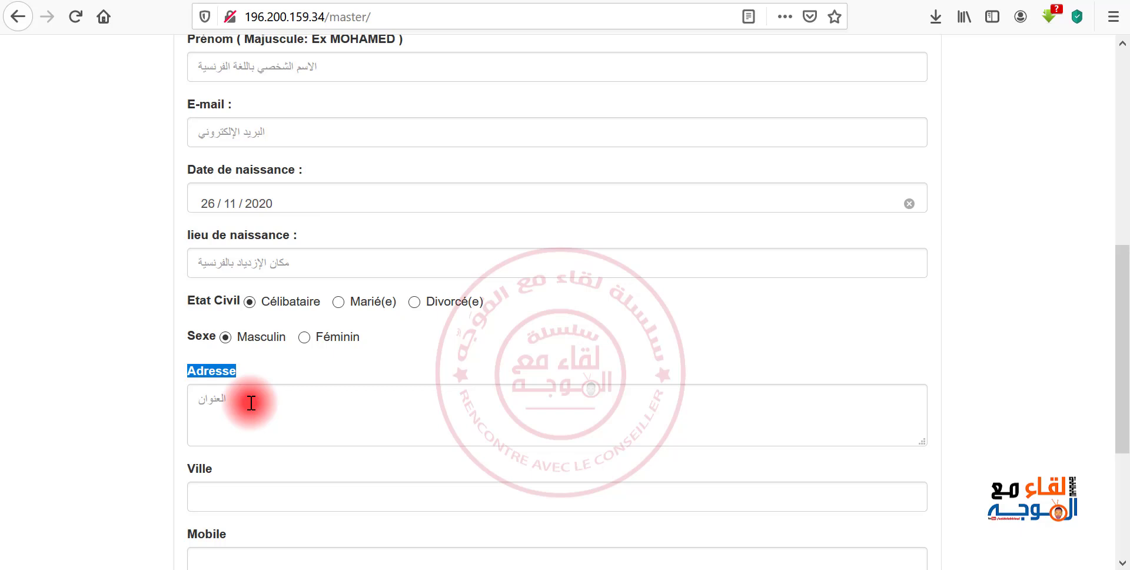
scroll(251, 402, down, 3)
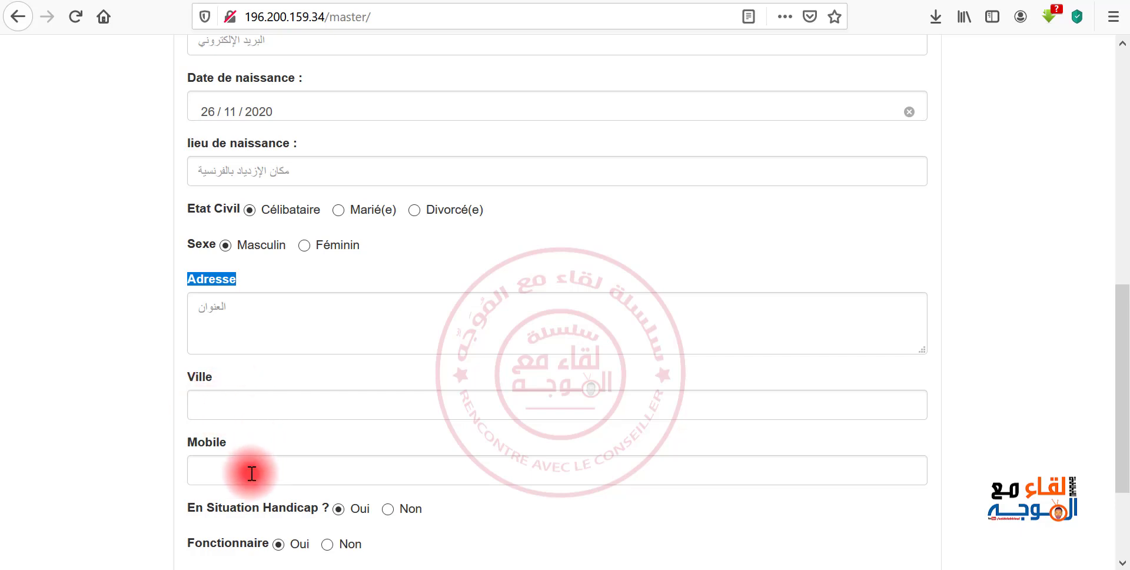
scroll(242, 471, down, 3)
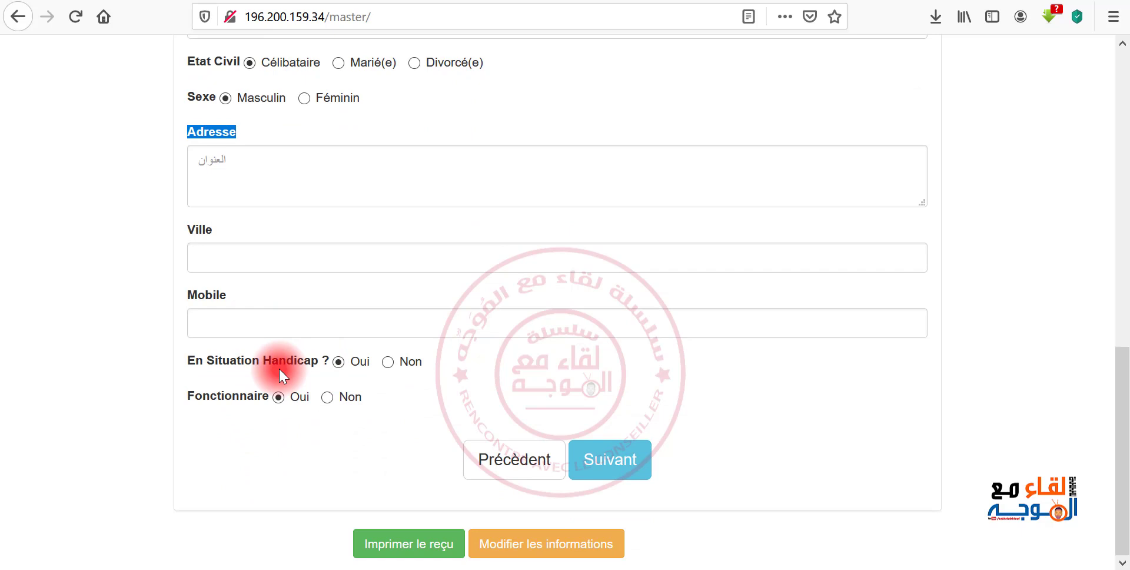
click(386, 361)
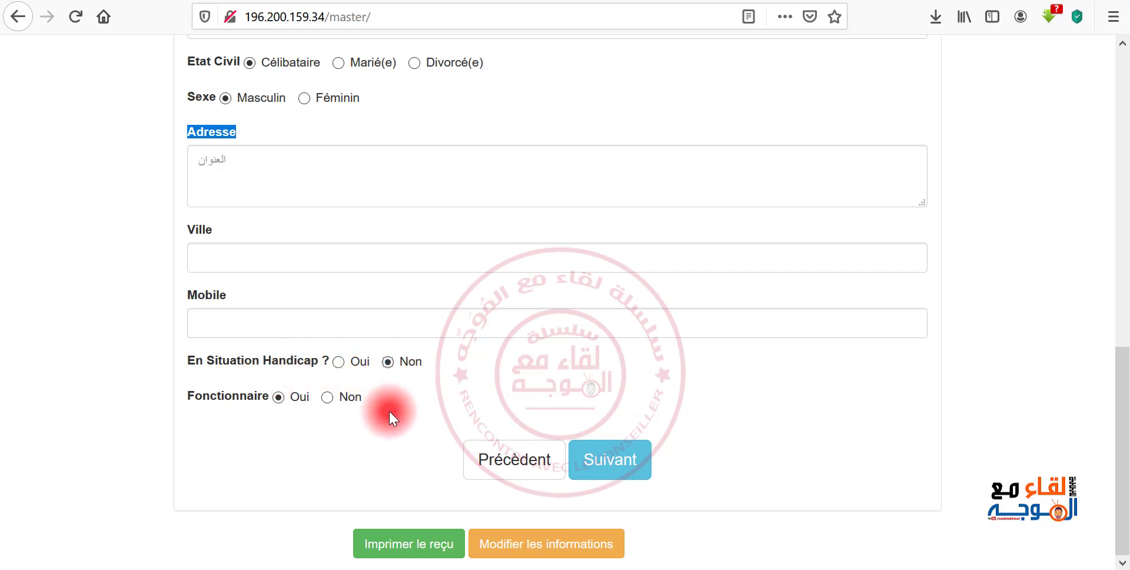
click(338, 361)
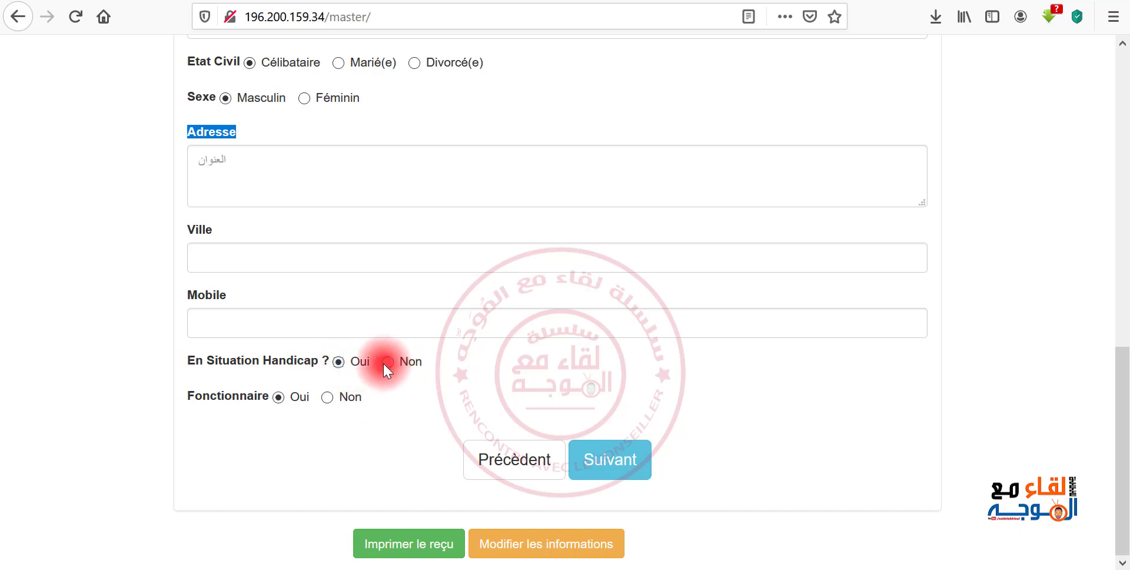
click(387, 361)
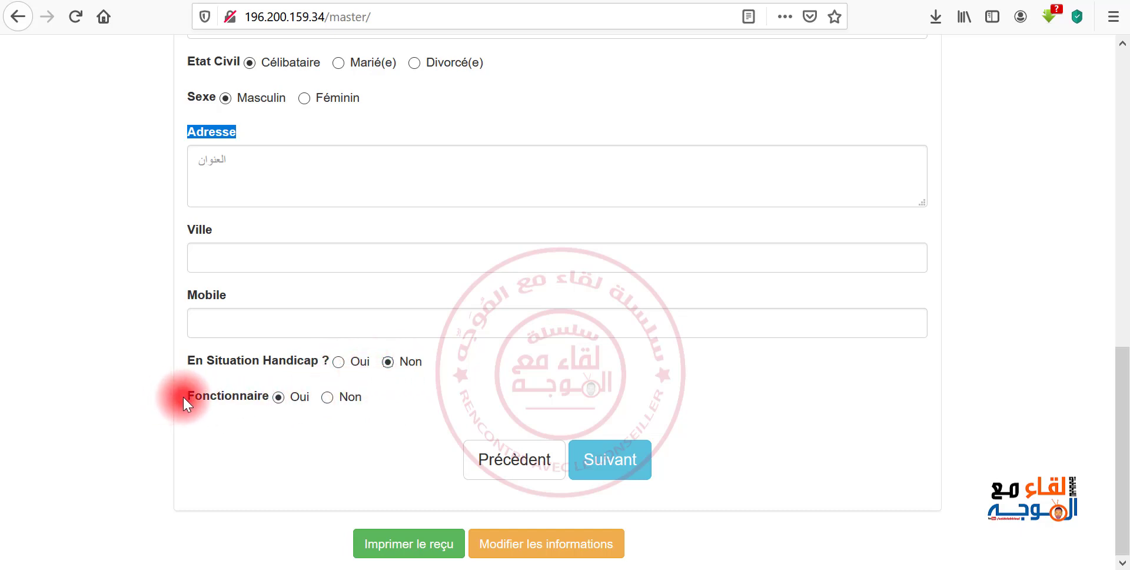
drag(184, 398, 249, 411)
click(249, 411)
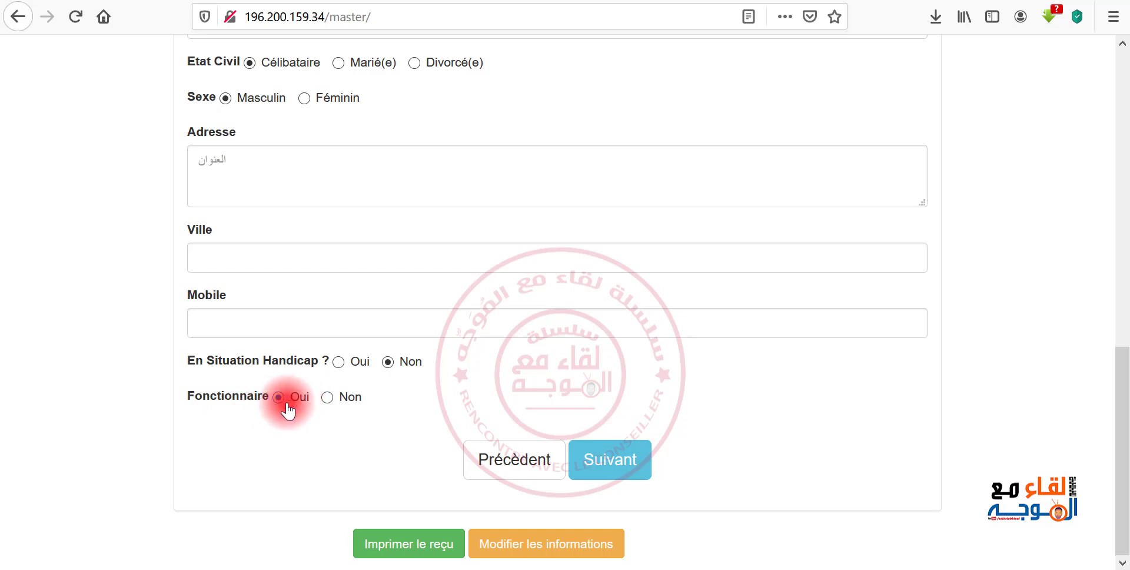
click(328, 397)
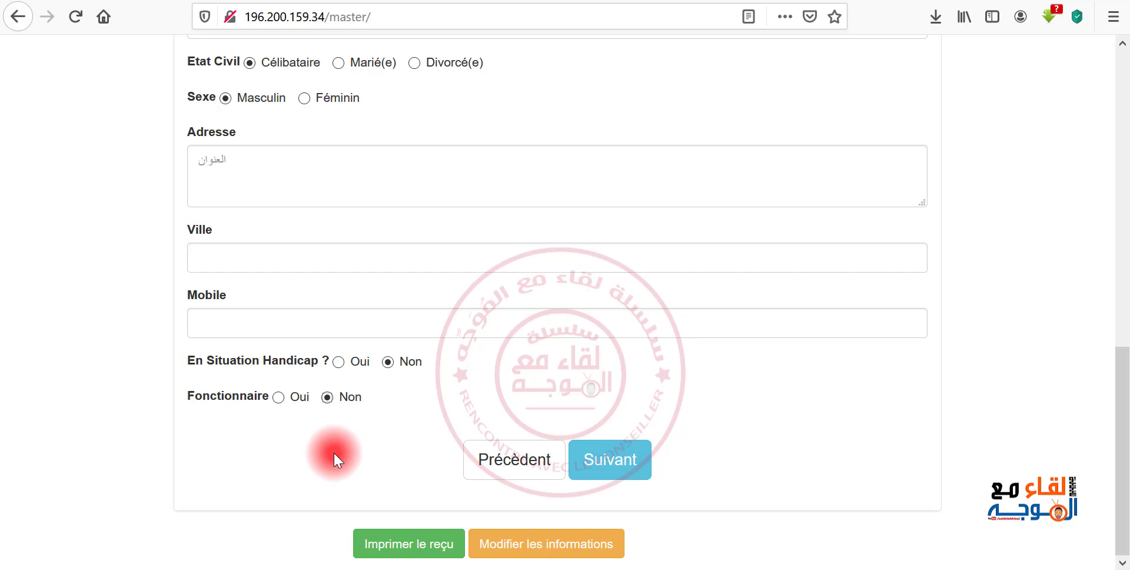
- Advance to the Formations section and set Série Bac to شعبة العلوم الاقتصادية الجديدة and Type Bac to Marocain
click(311, 323)
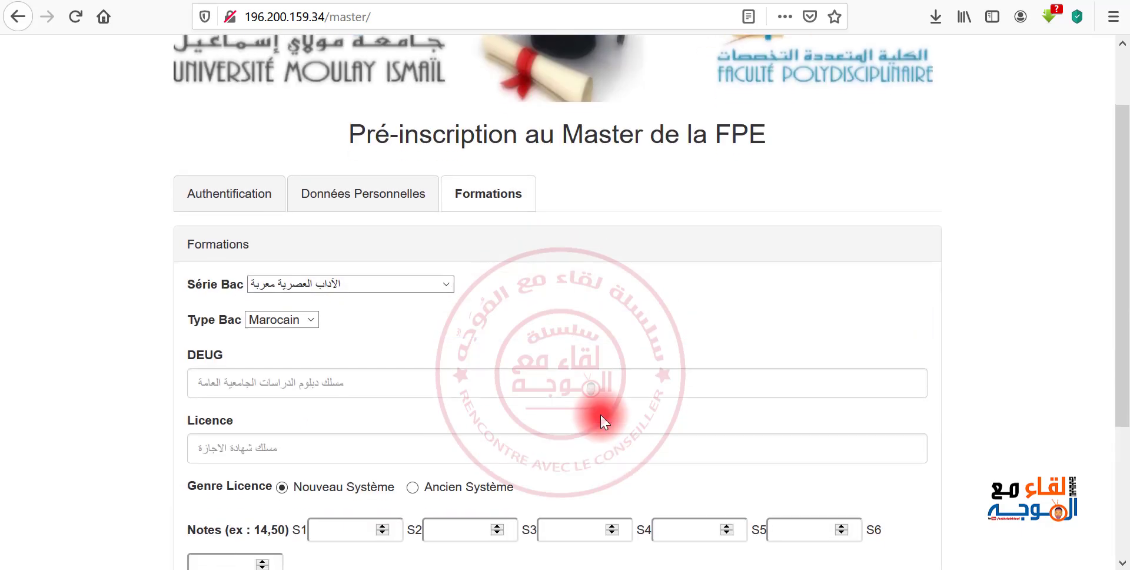
scroll(600, 412, down, 2)
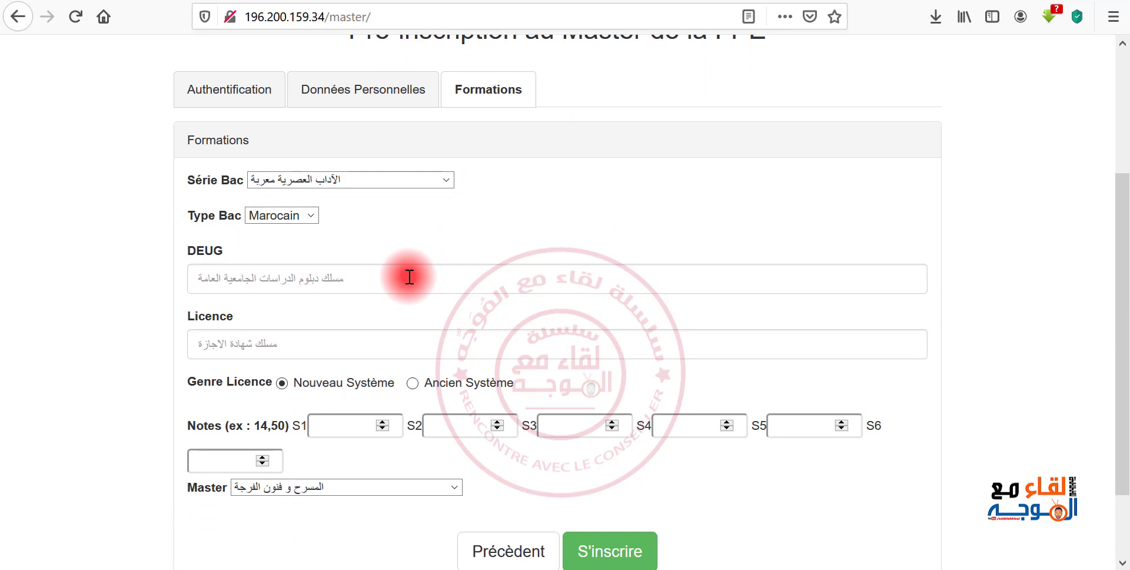
click(297, 178)
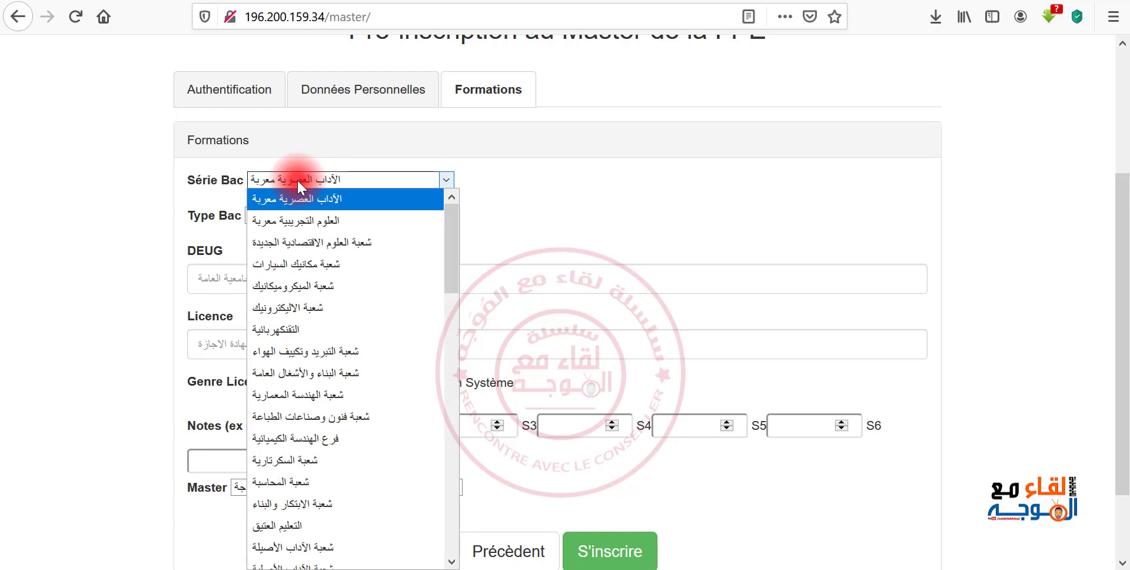
click(337, 242)
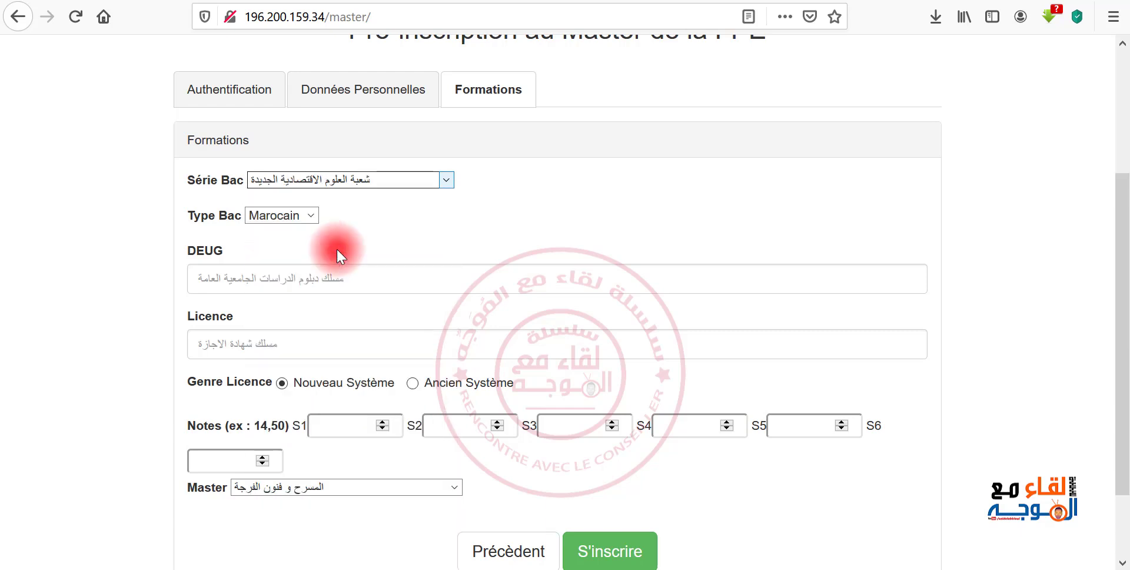
click(300, 216)
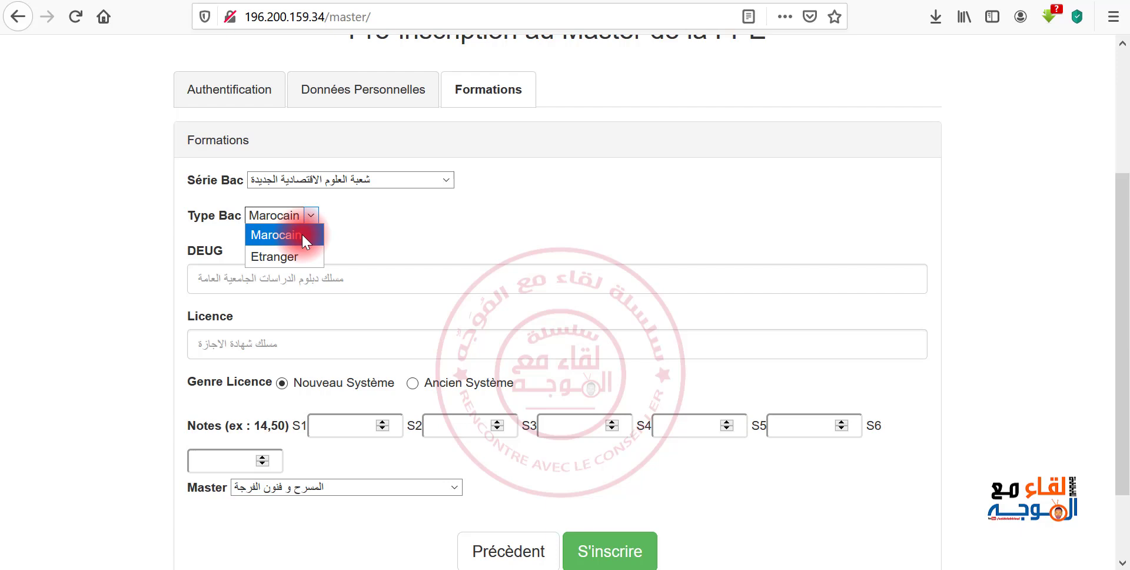
click(302, 234)
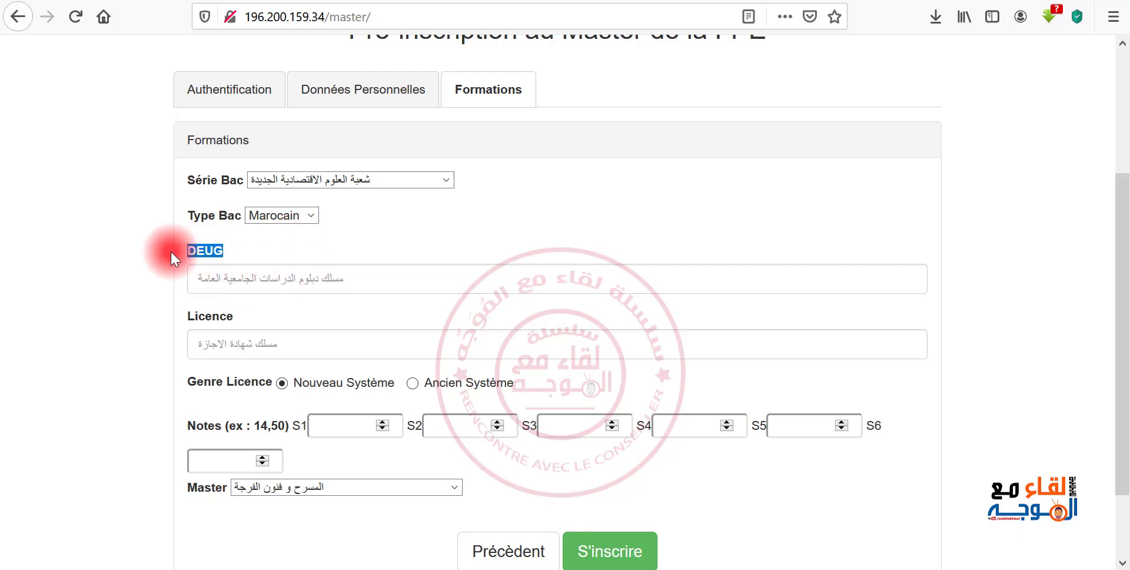
- Enter ETUDES FRANCAISES as both the DEUG and the Licence field of study
click(267, 279)
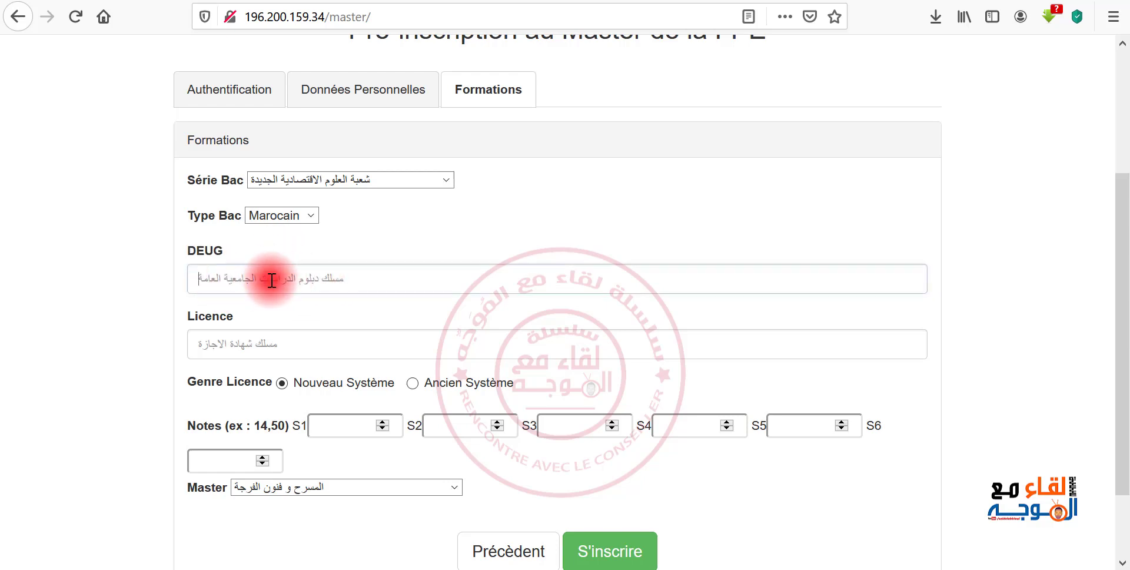
text(E)
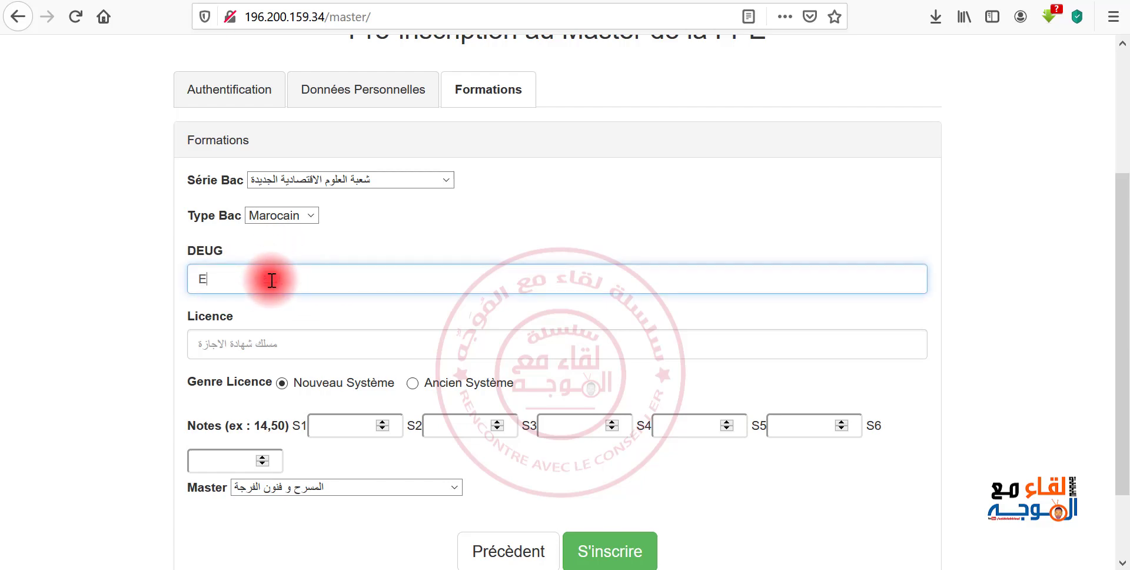
text(TUDES FRANC)
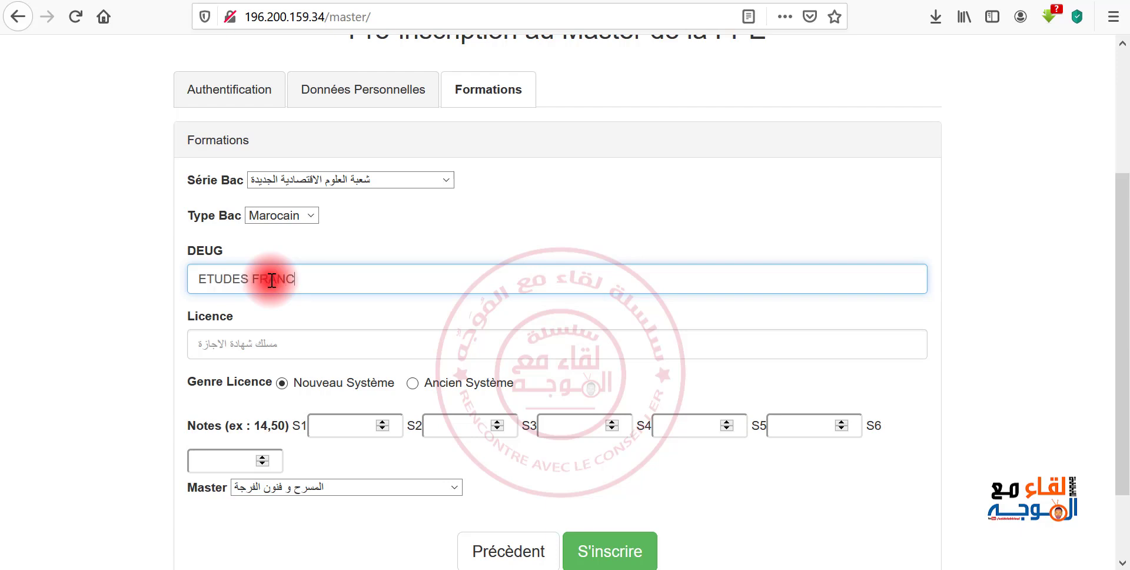
text(AISES)
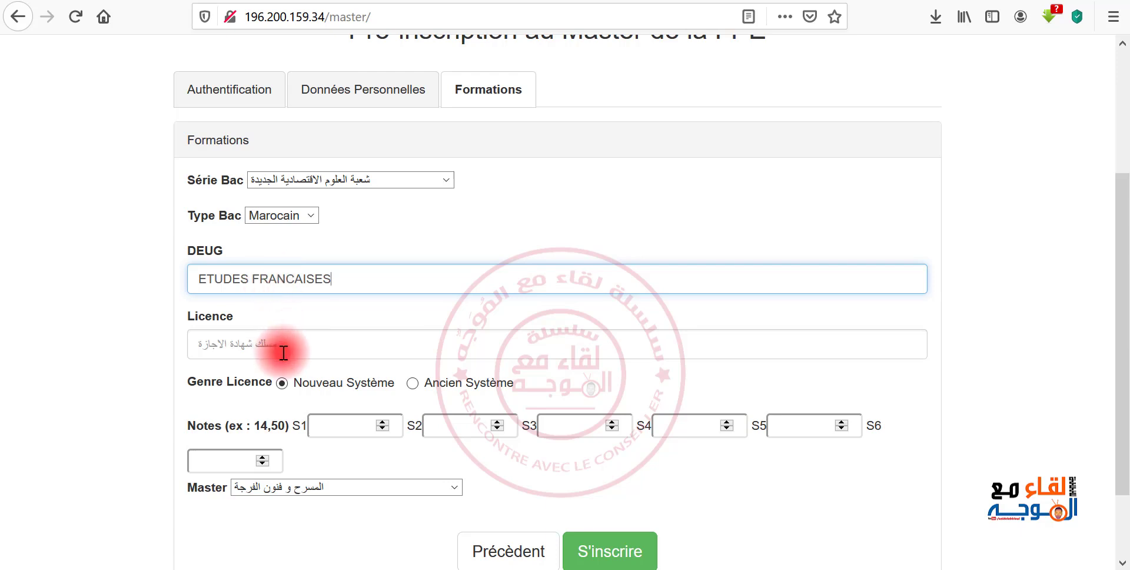
click(282, 350)
text(ET)
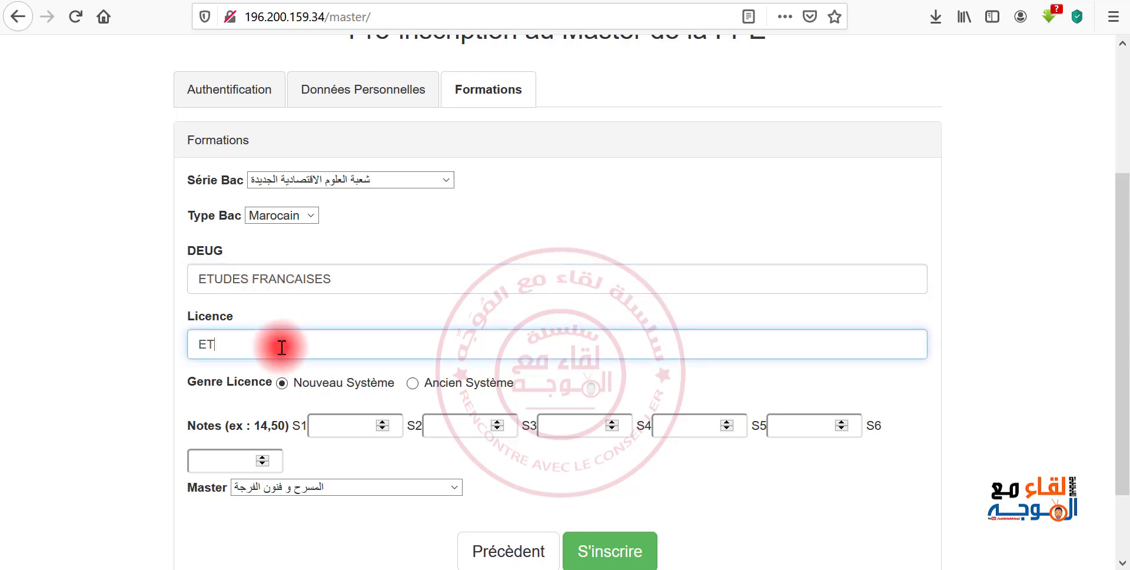
text(UDES FRANCAISES)
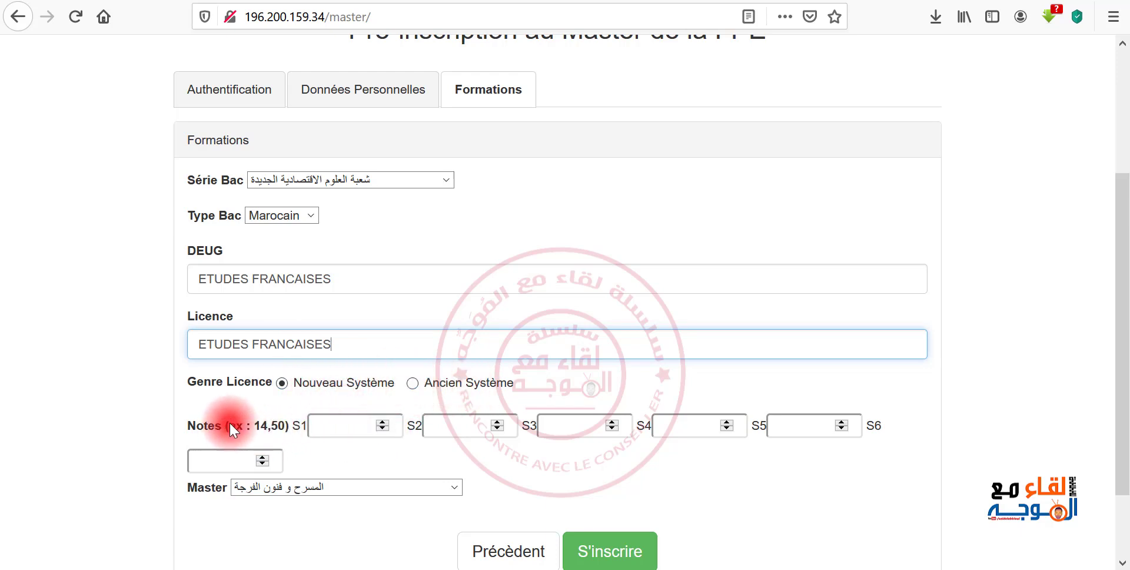
- Switch the licence type to Ancien Système, and set it back to Nouveau Système
click(244, 383)
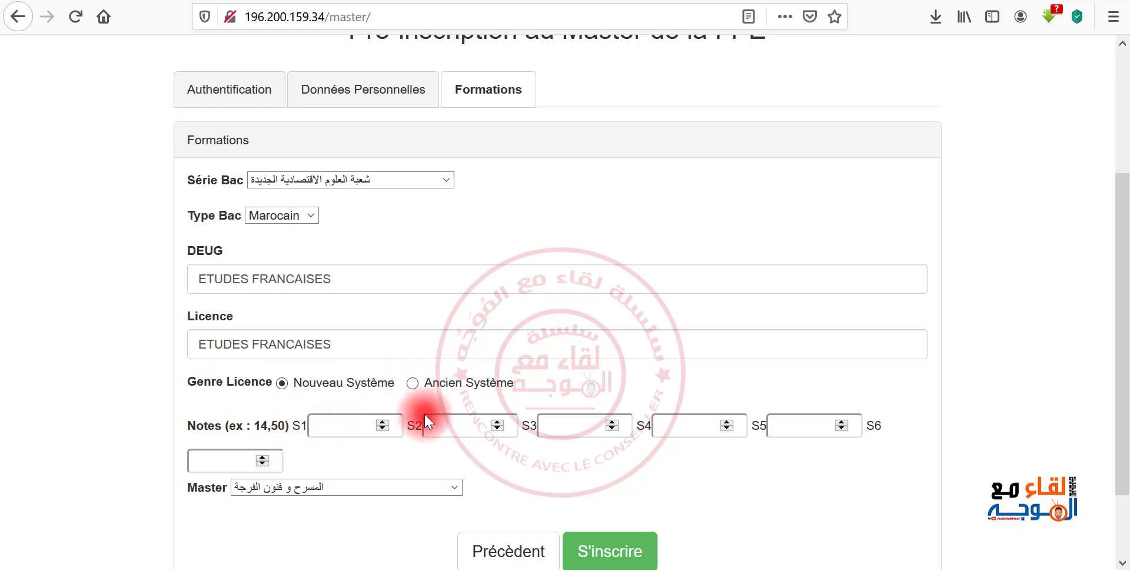
click(412, 384)
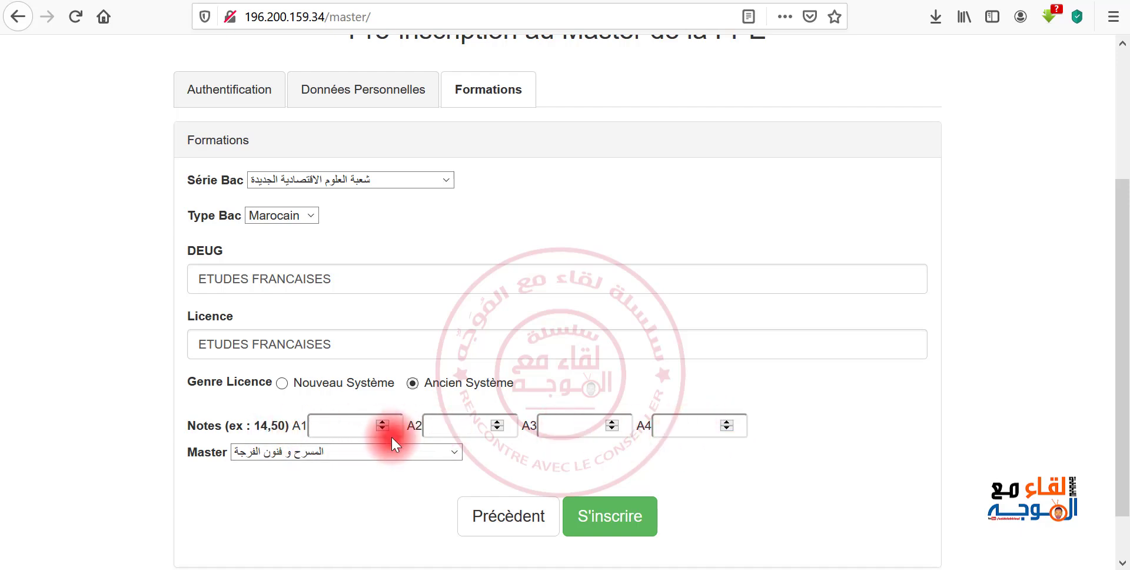
click(283, 384)
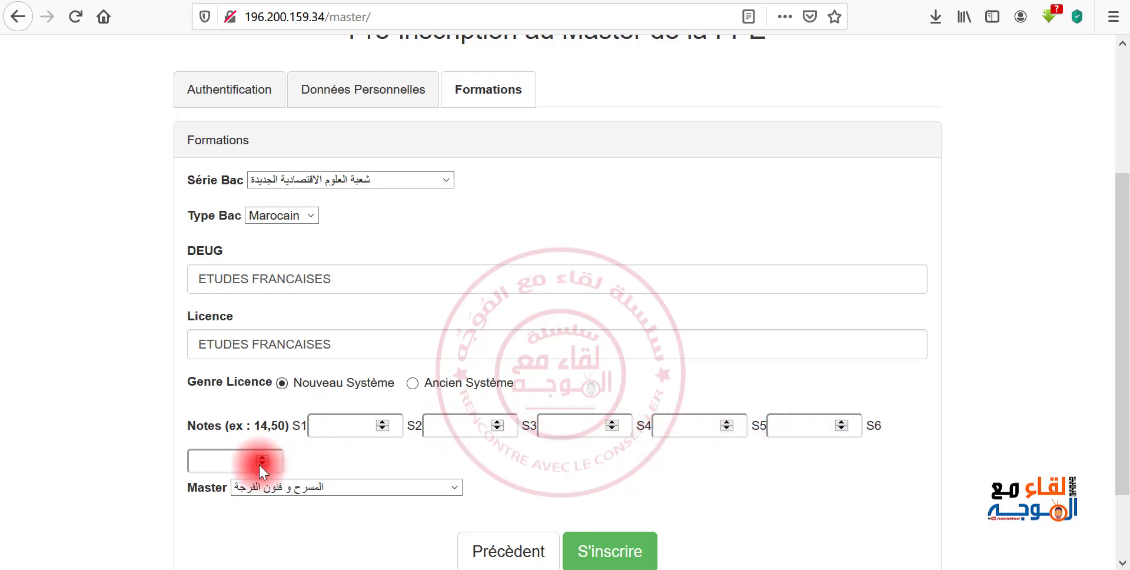
- Set the Master choice to Langue et communication
click(297, 487)
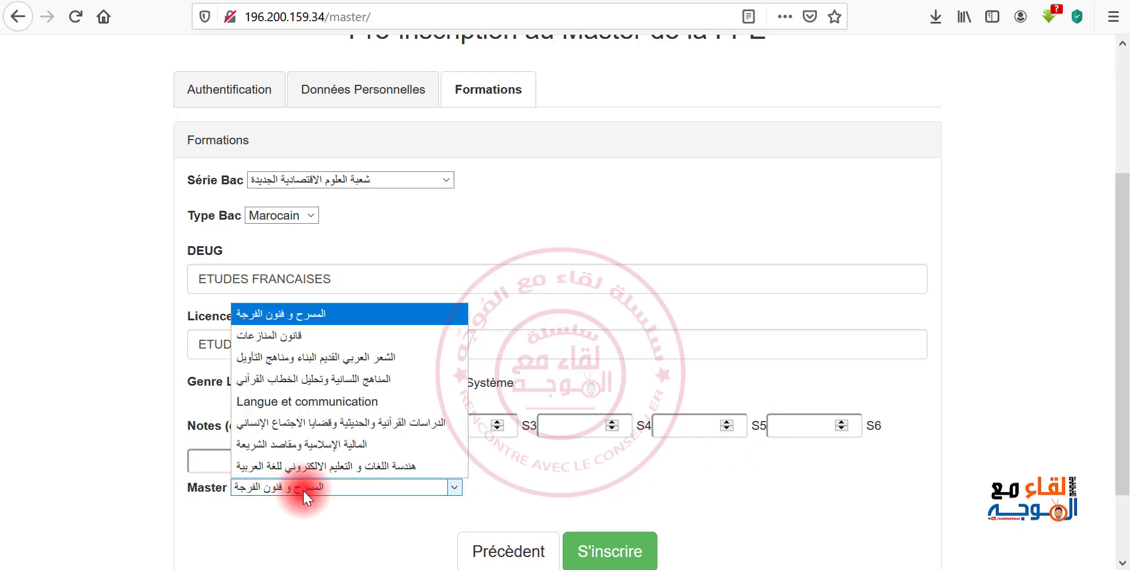
click(319, 404)
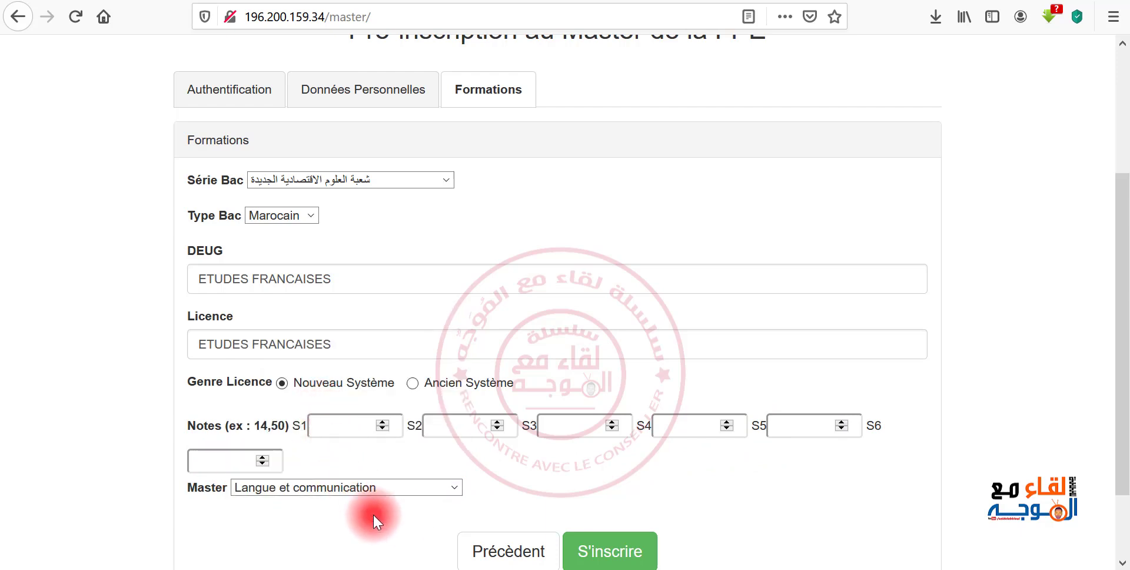
click(321, 492)
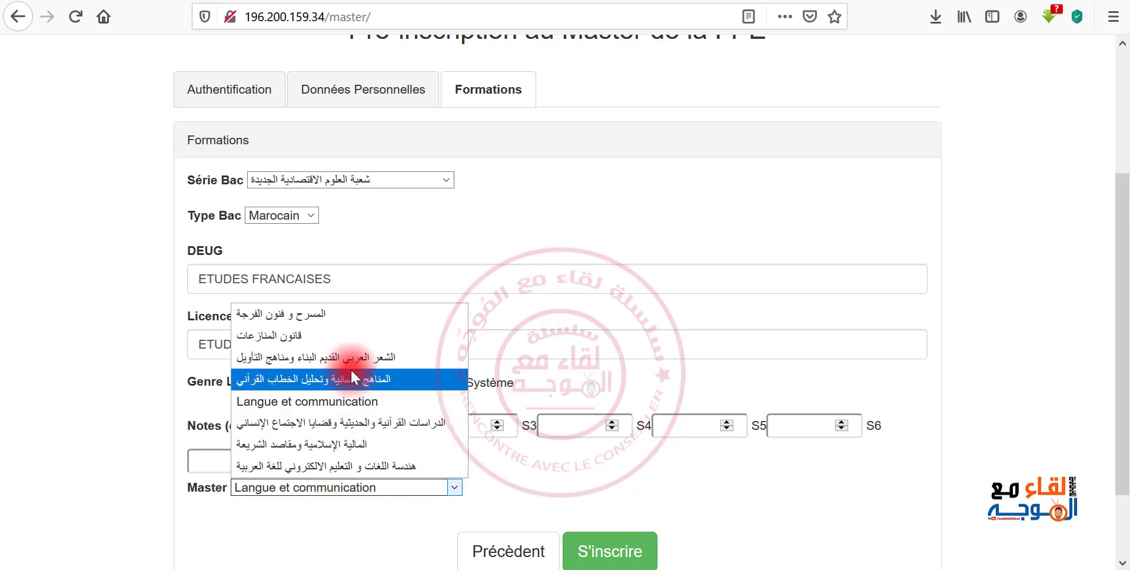
click(324, 528)
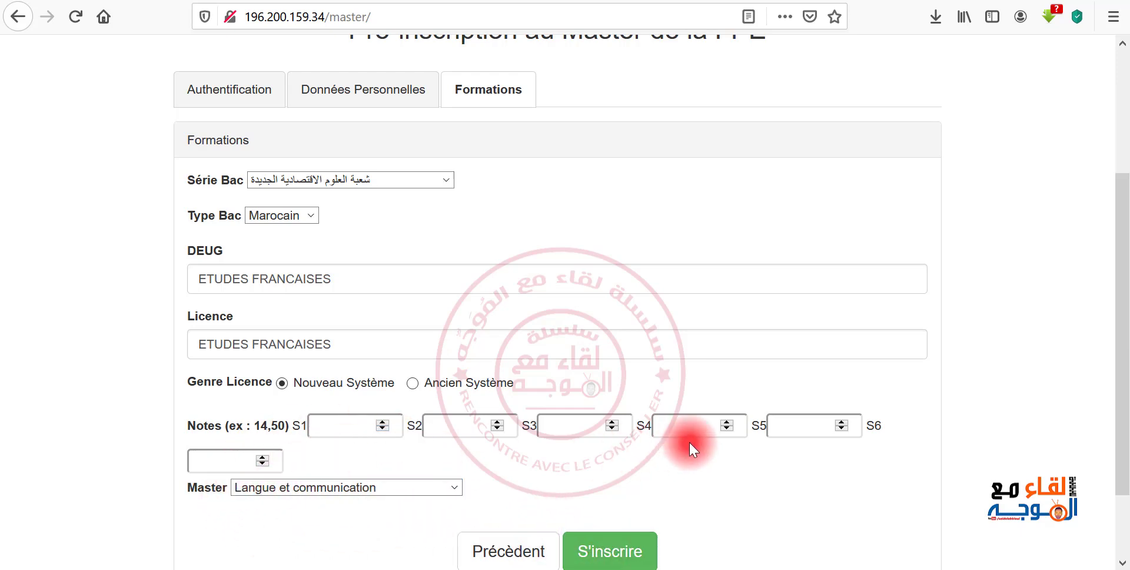
- Submit the registration and open its printable receipt page, dismissing the print dialog
click(618, 556)
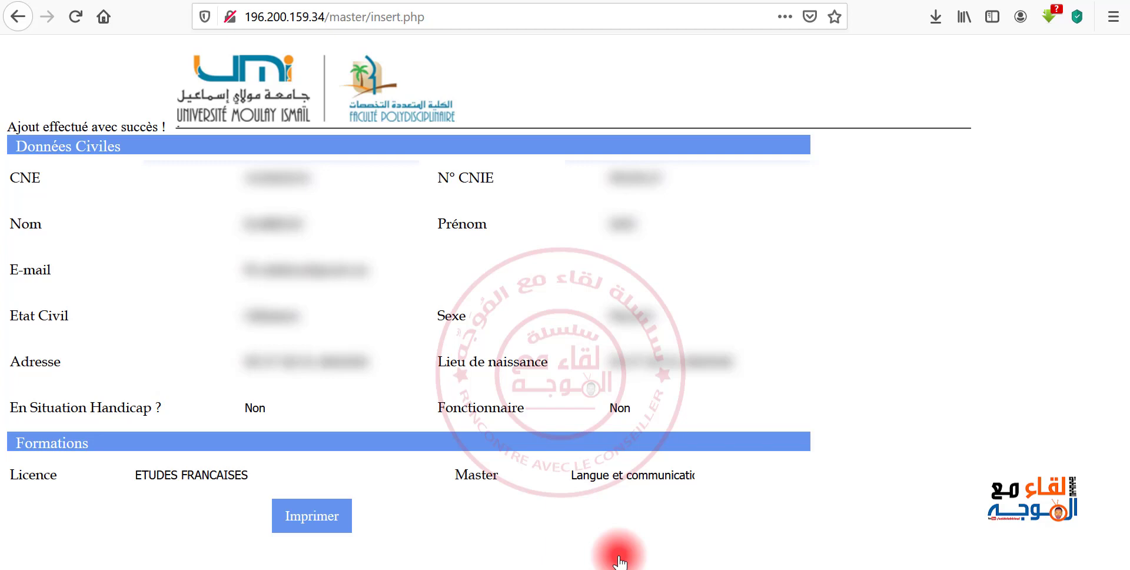
click(337, 518)
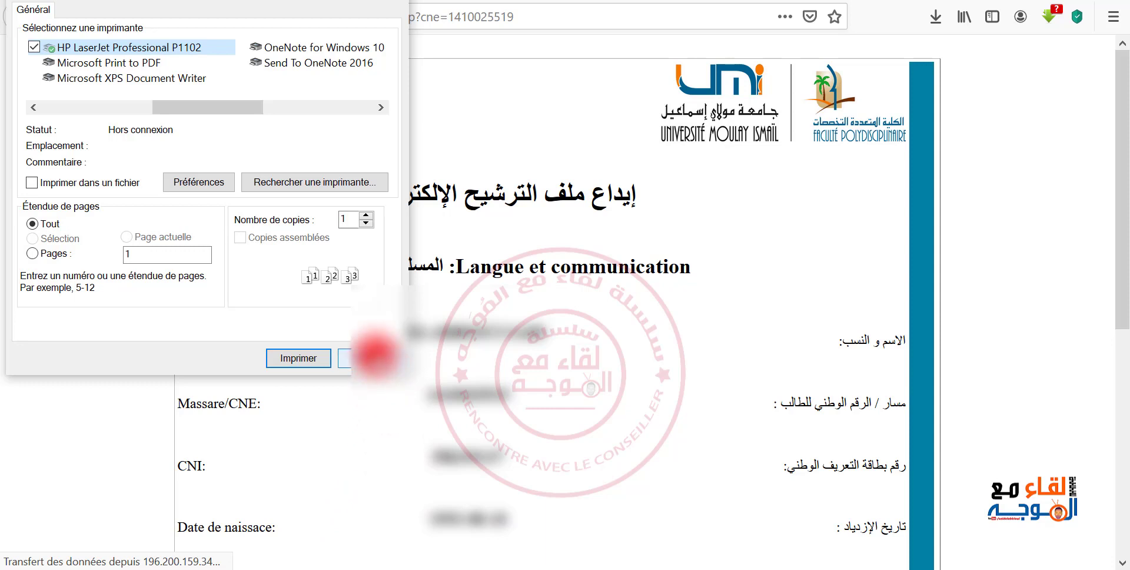
click(383, 2)
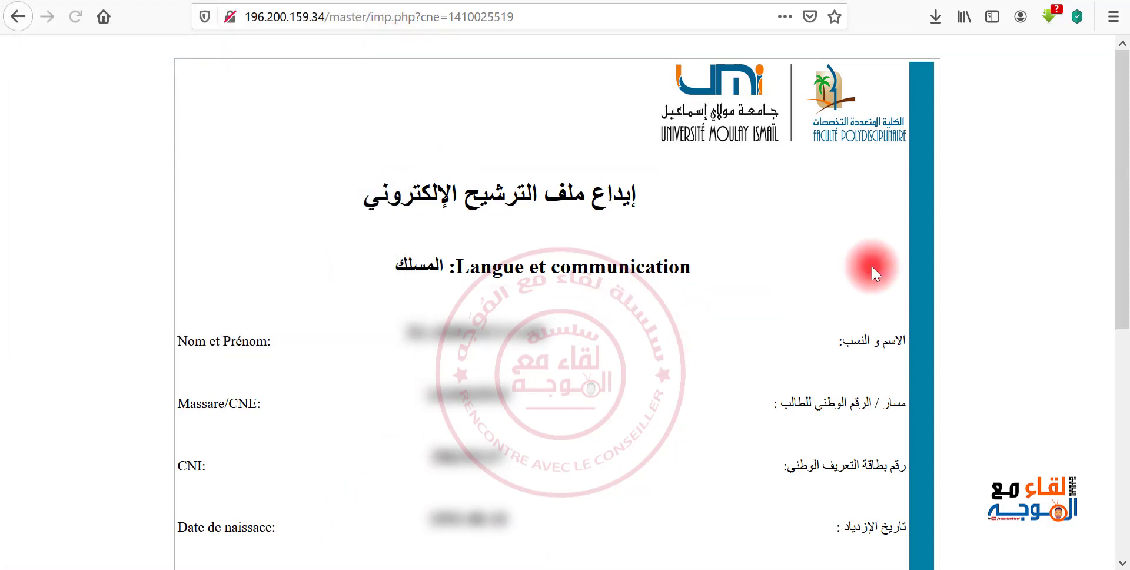
- Set the browser zoom of the receipt page to 67 %
click(1113, 17)
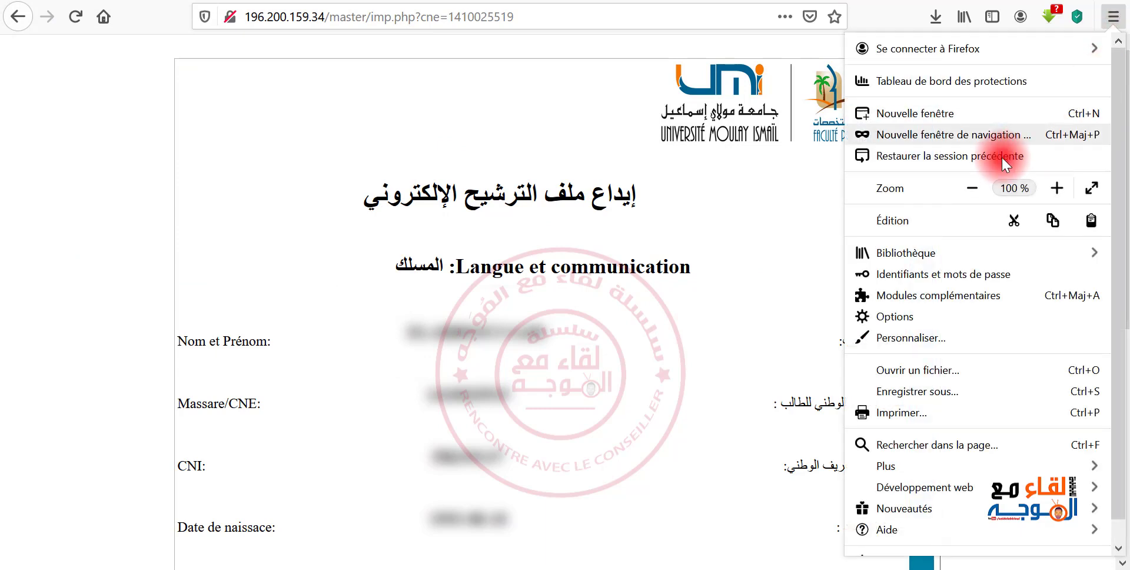
click(979, 180)
click(980, 180)
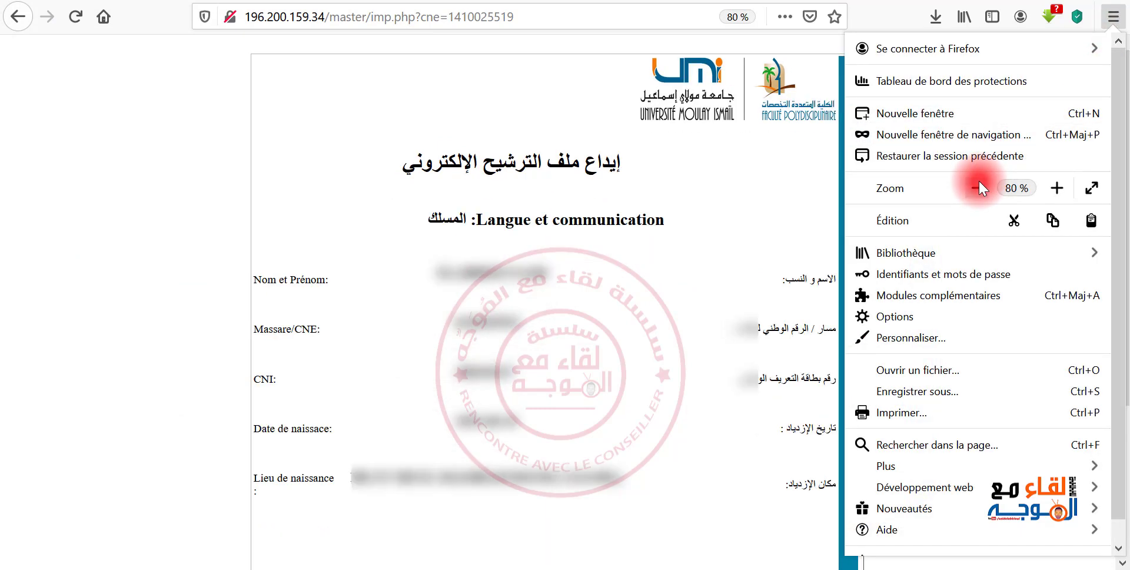
click(978, 181)
click(978, 187)
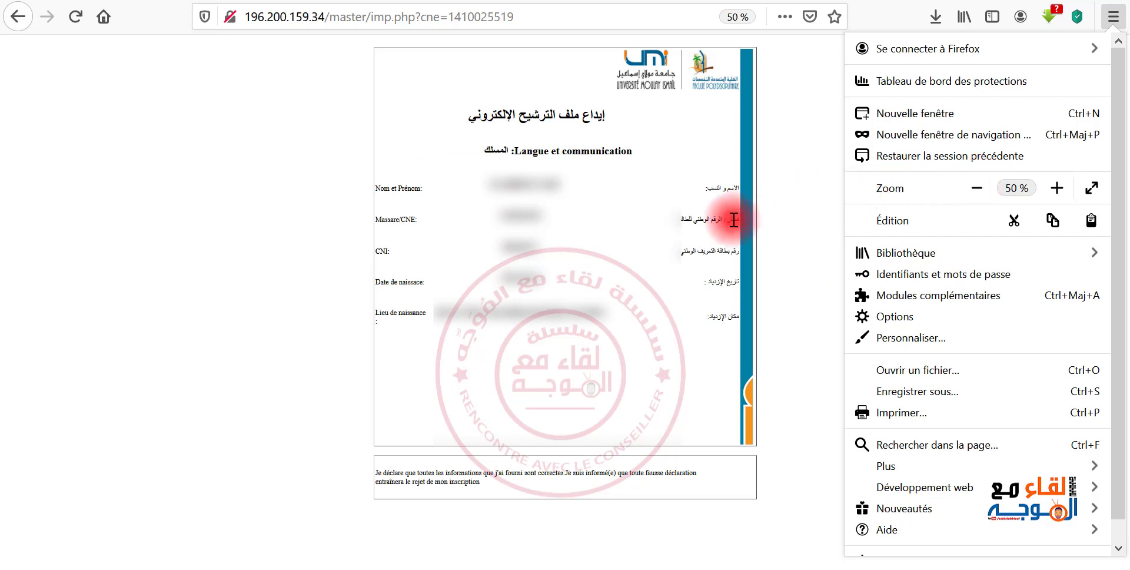
click(703, 280)
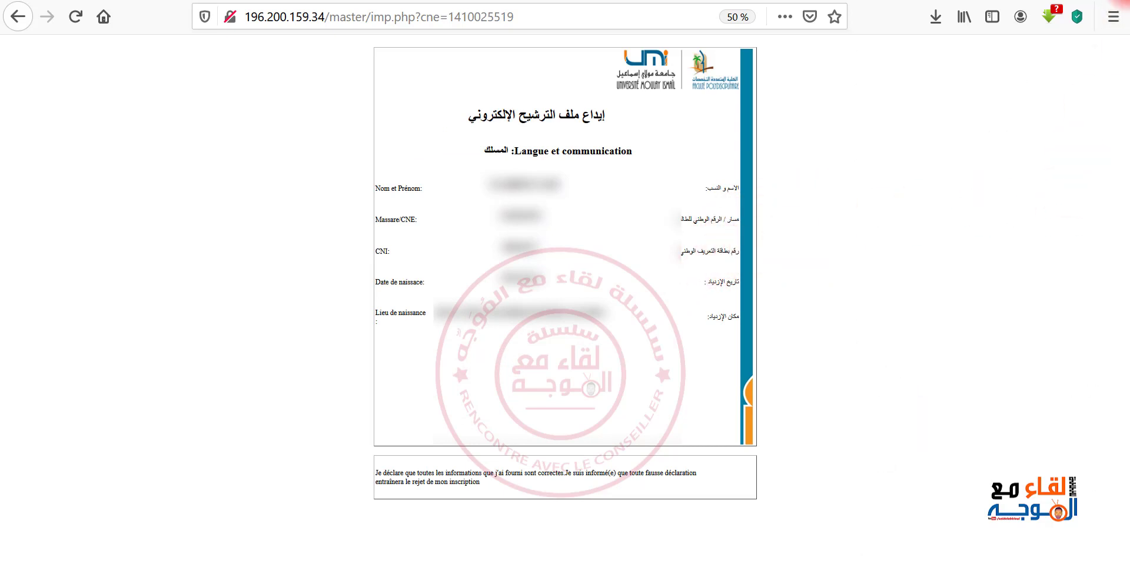
click(1114, 16)
click(1055, 186)
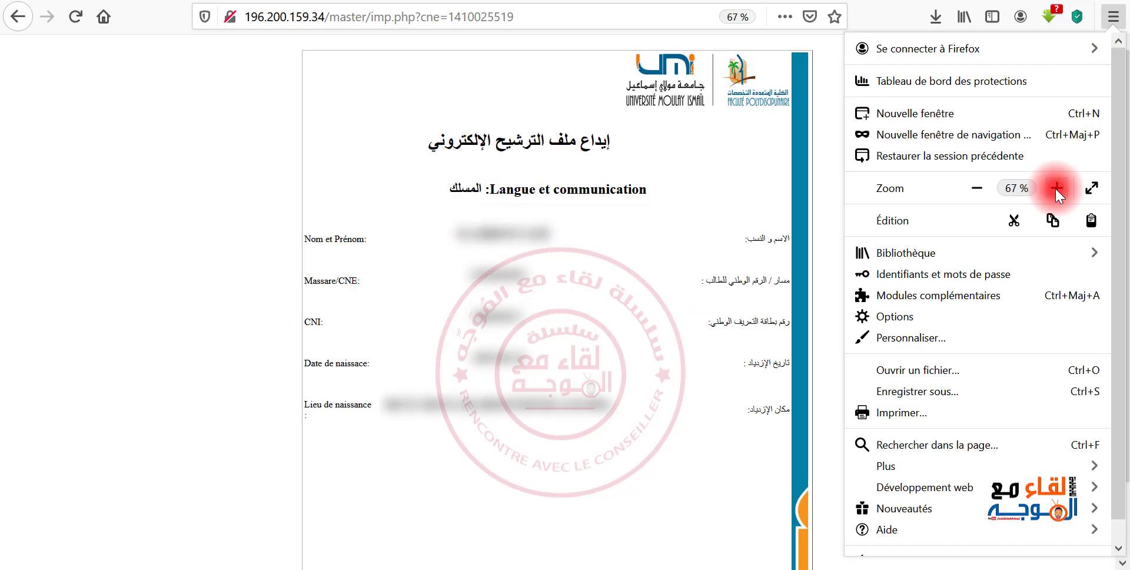
click(648, 354)
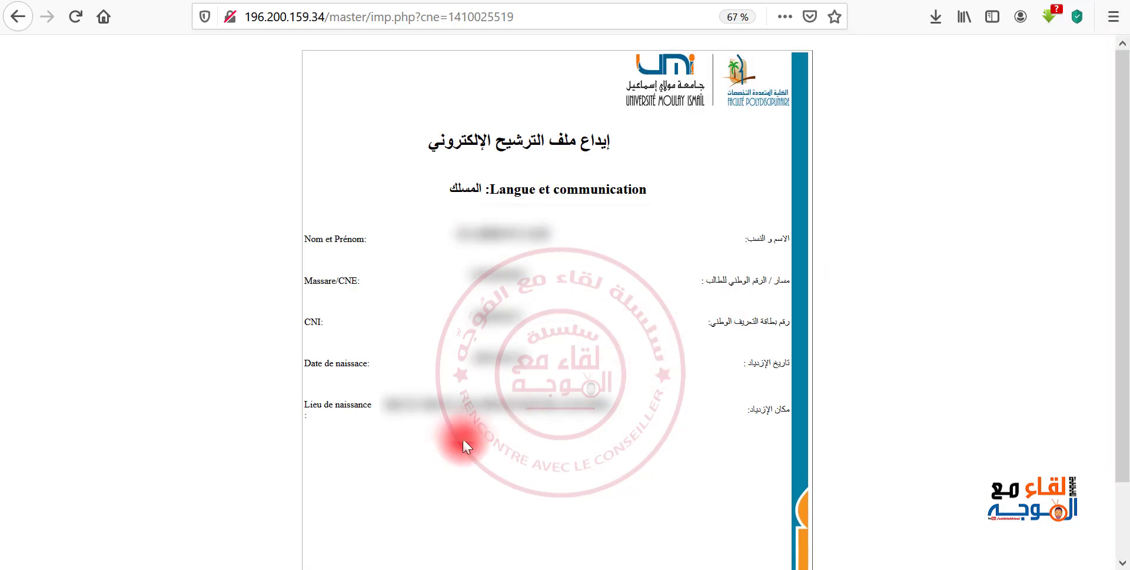
- Switch to Outil Capture d'écran and capture the area of the page showing the application receipt
key(super)
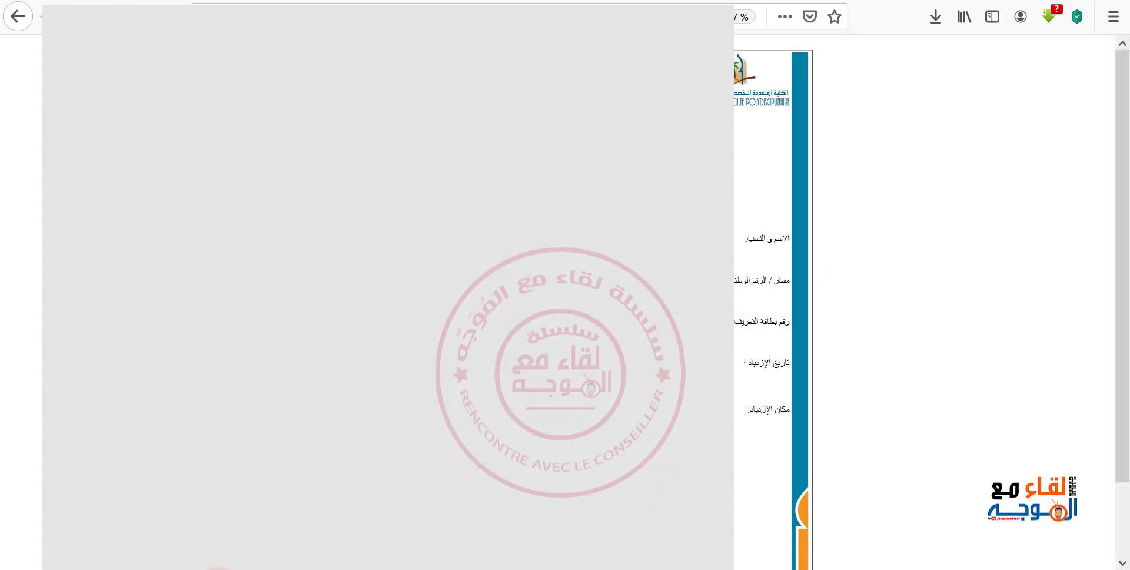
text(C)
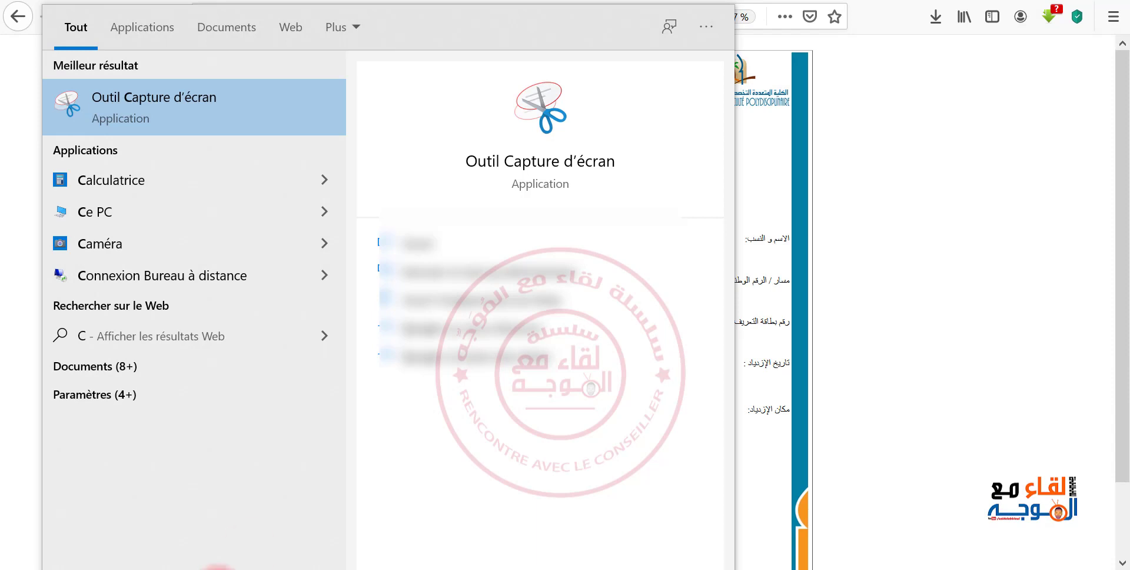
text(P)
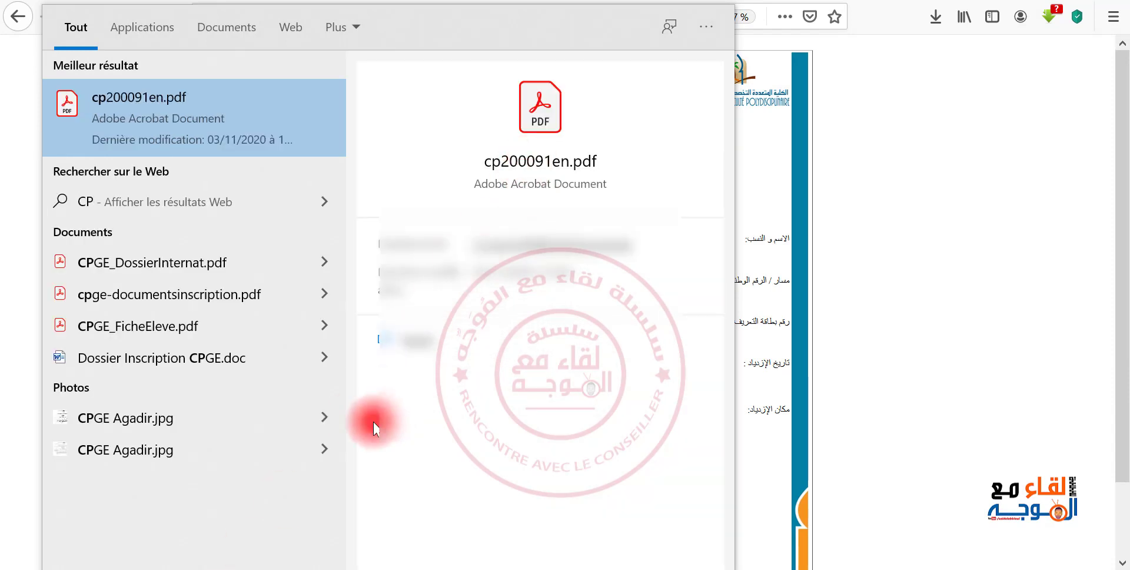
key(BackSpace)
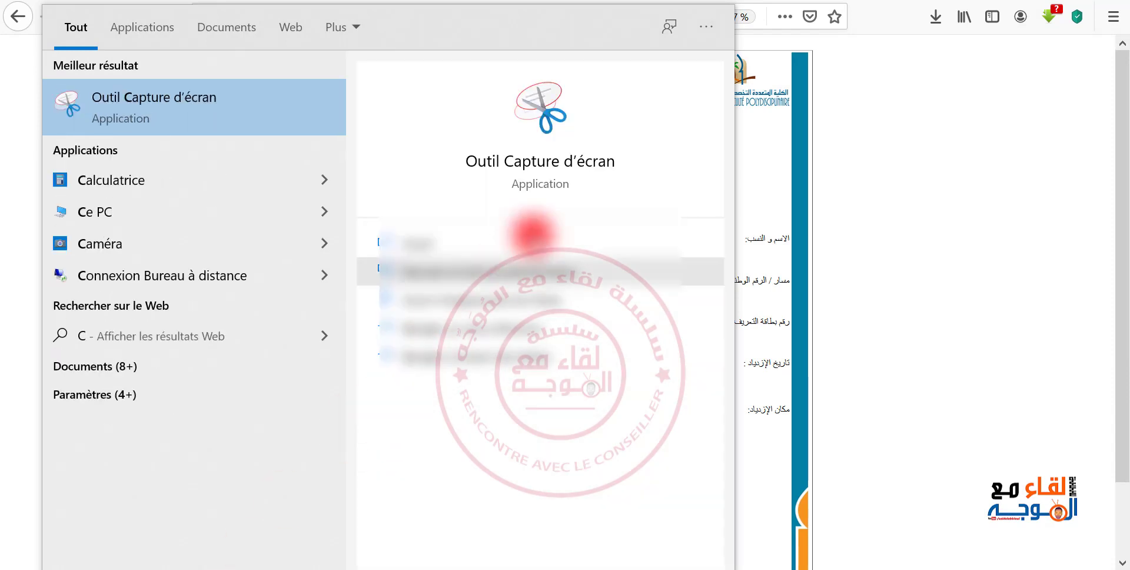
click(587, 162)
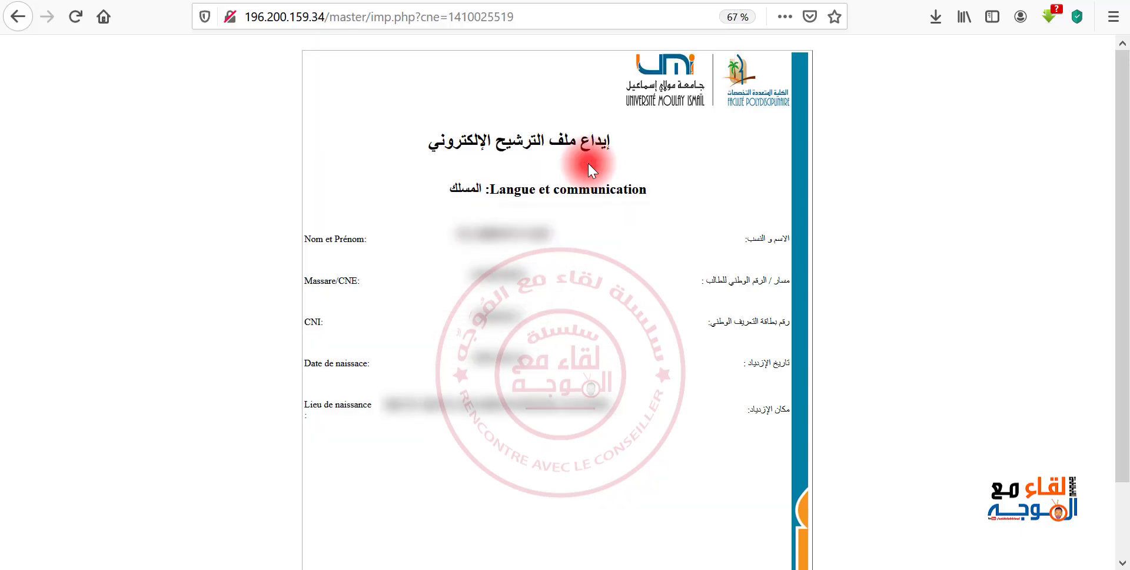
click(762, 327)
click(630, 235)
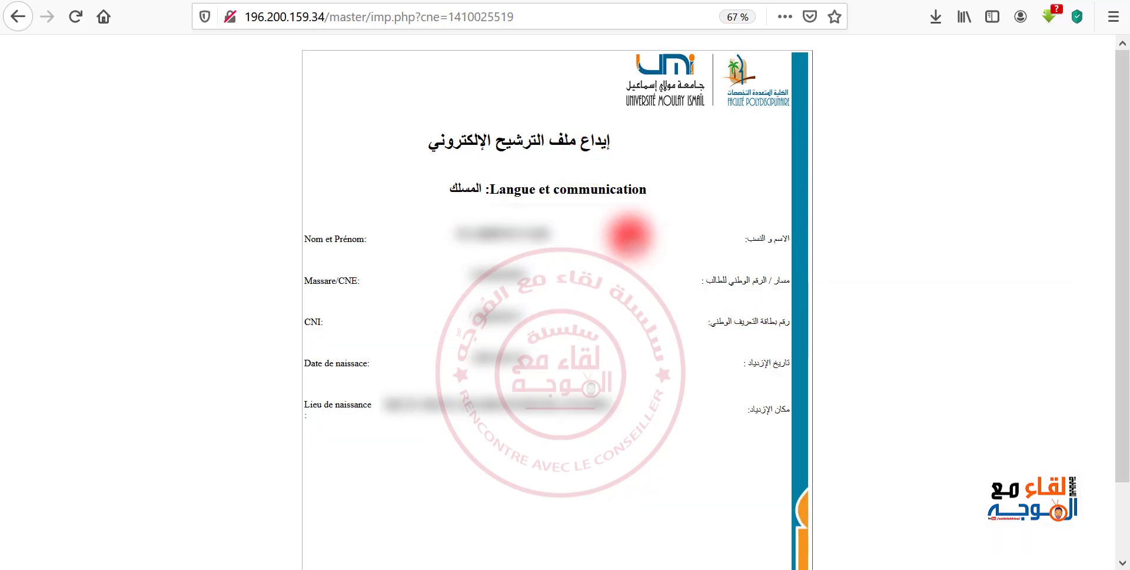
drag(291, 45, 825, 556)
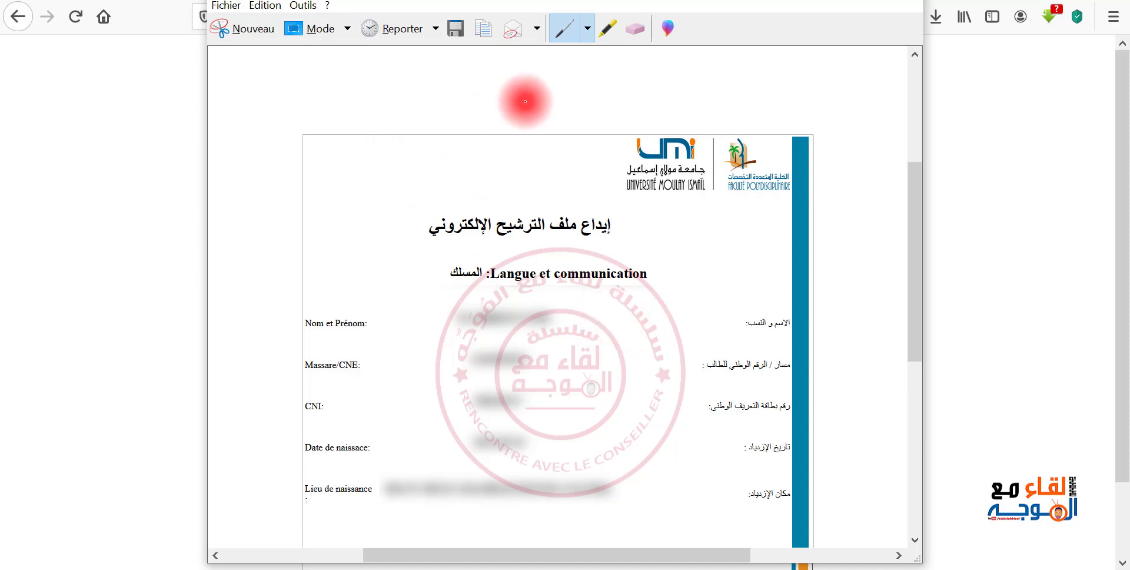
- Save the capture as a JPEG named "Reçu fp errachidia" in Téléchargements, and close the capture tool
click(235, 7)
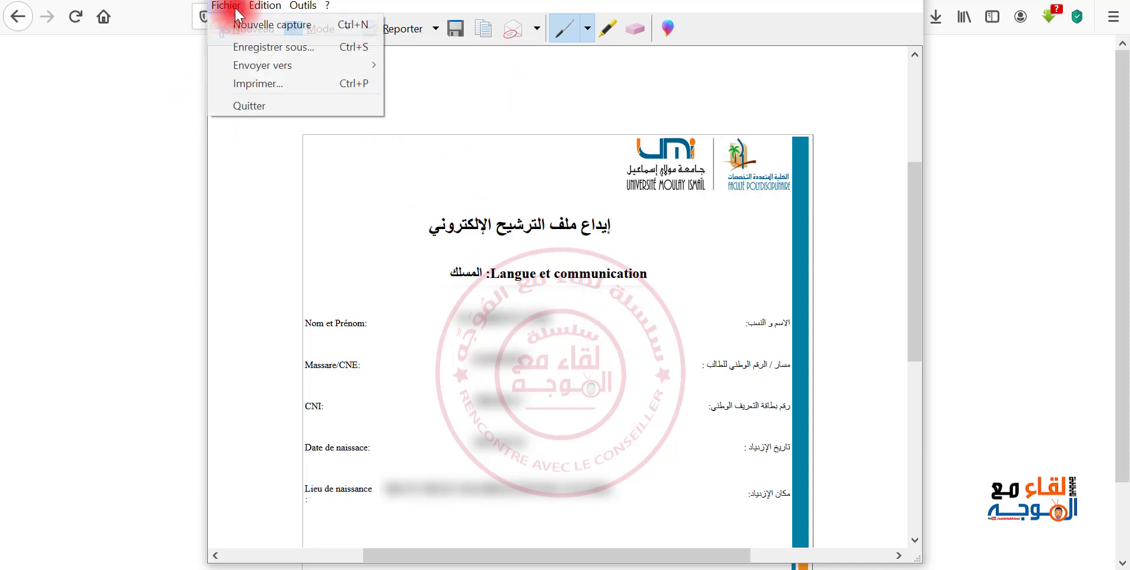
click(276, 47)
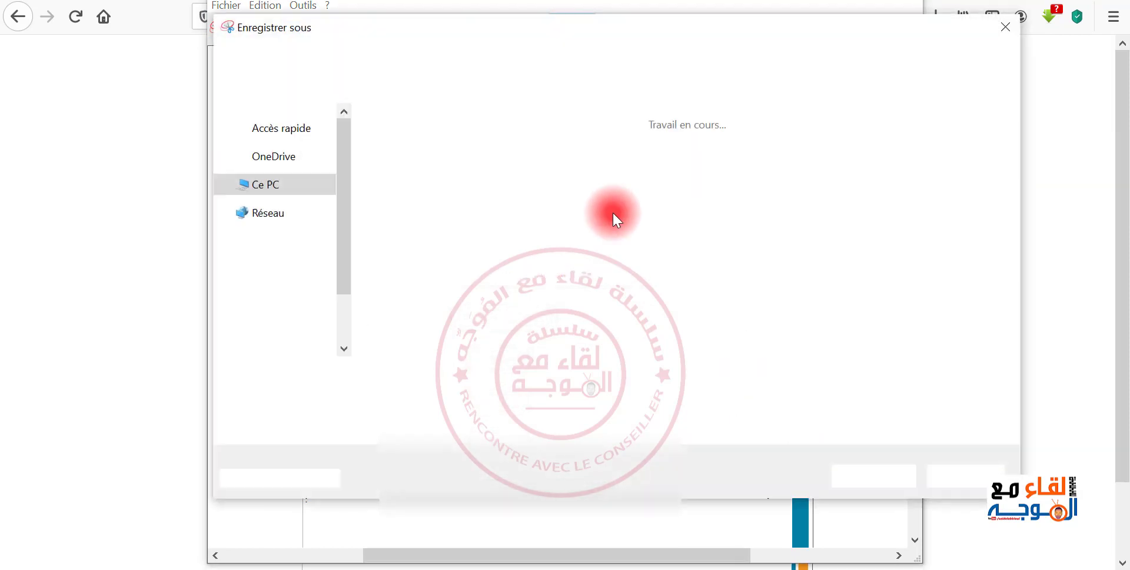
click(366, 376)
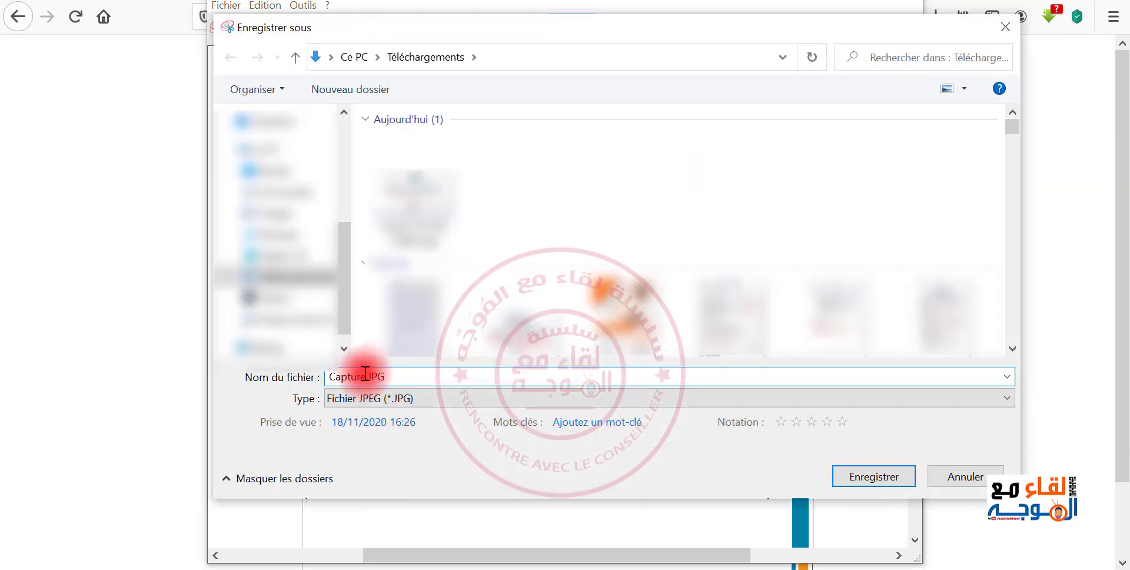
key(BackSpace)
key(BackSpace)
key(BackSpace)
key(BackSpace)
key(BackSpace)
key(BackSpace)
key(BackSpace)
text(Reçu fpierrachidia)
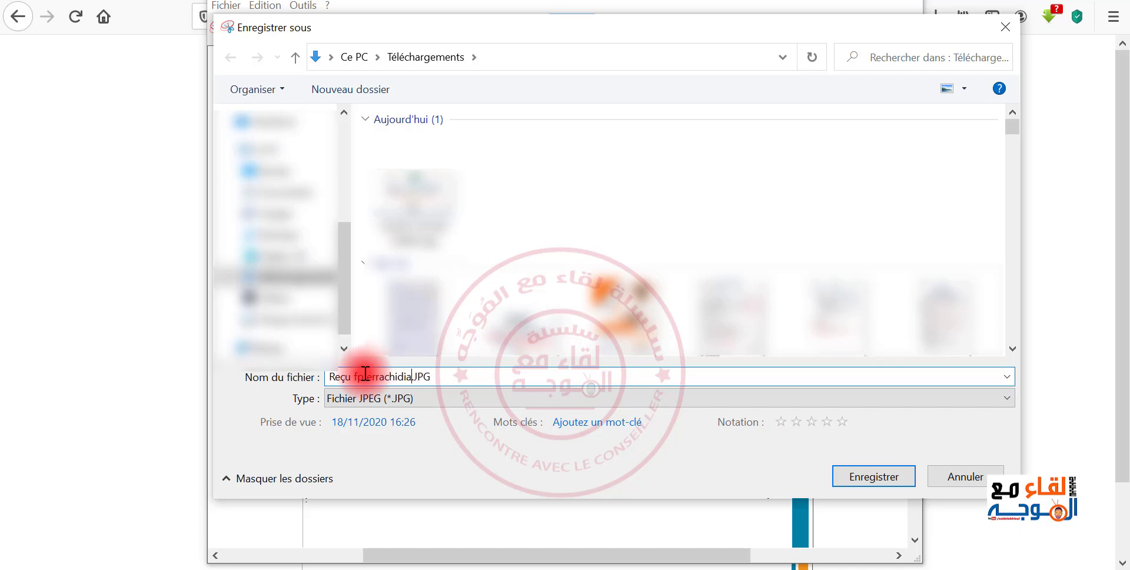
click(777, 433)
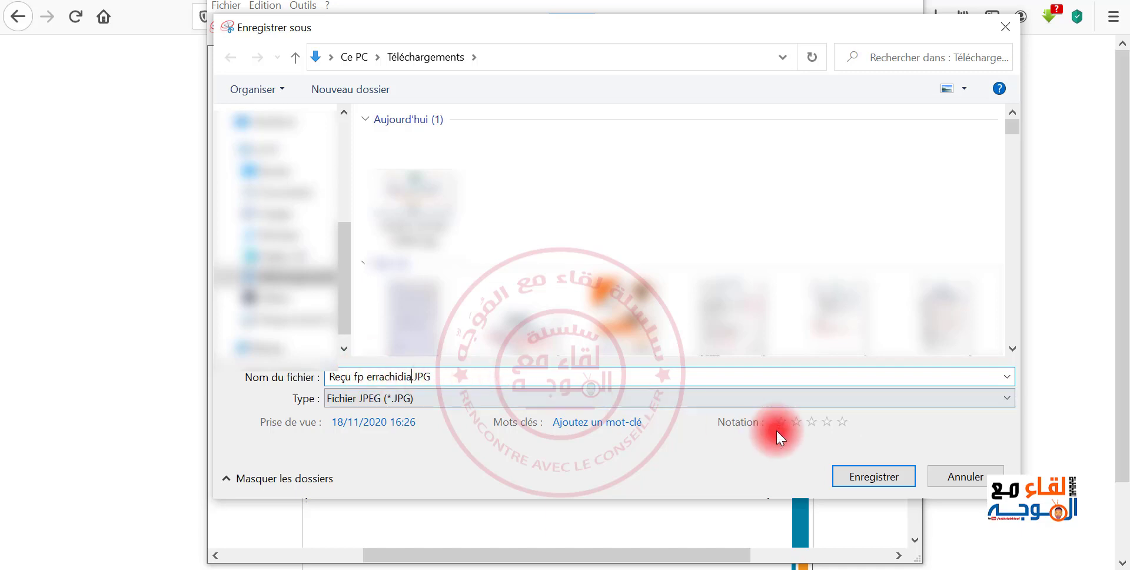
click(857, 476)
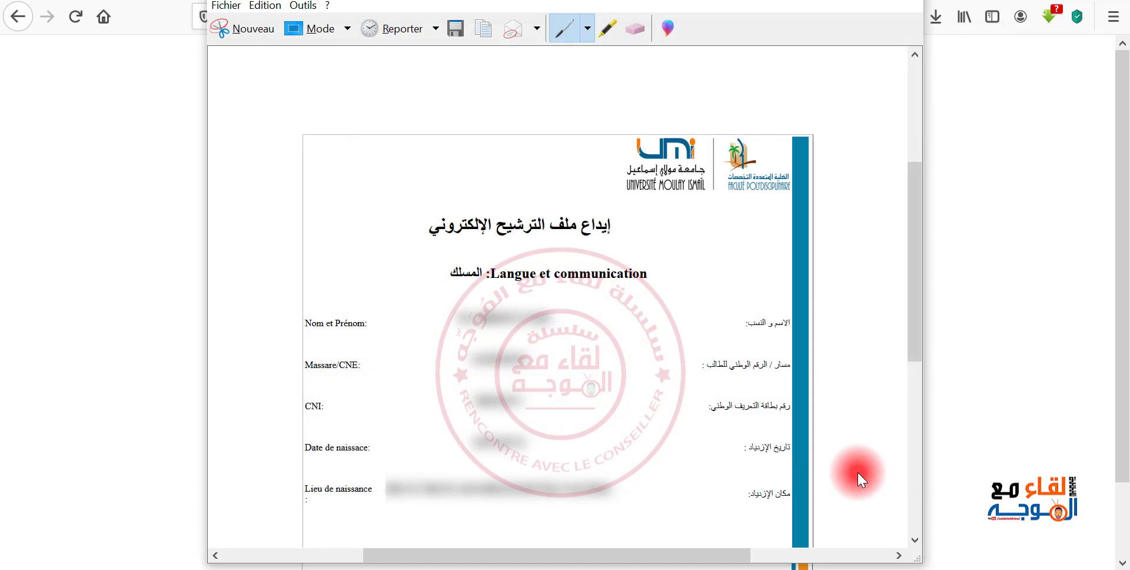
click(887, 4)
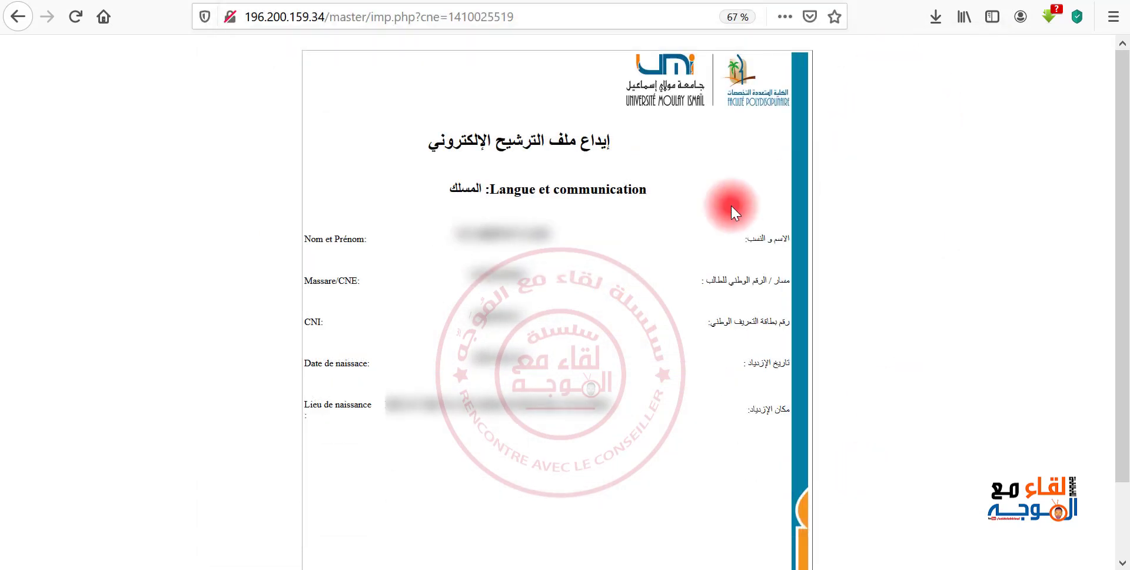